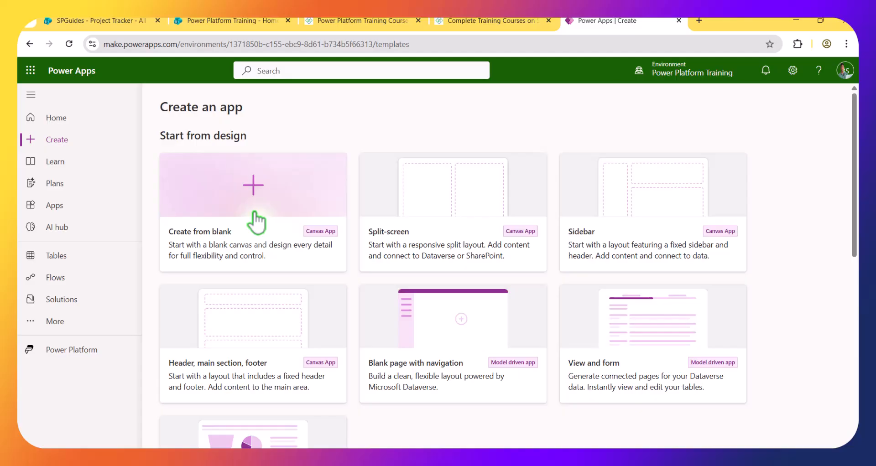
# Step: Create a canvas app from the "Header, main section, footer" layout and expand ScreenContainer1 in the screen hierarchy
pyautogui.click(243, 327)
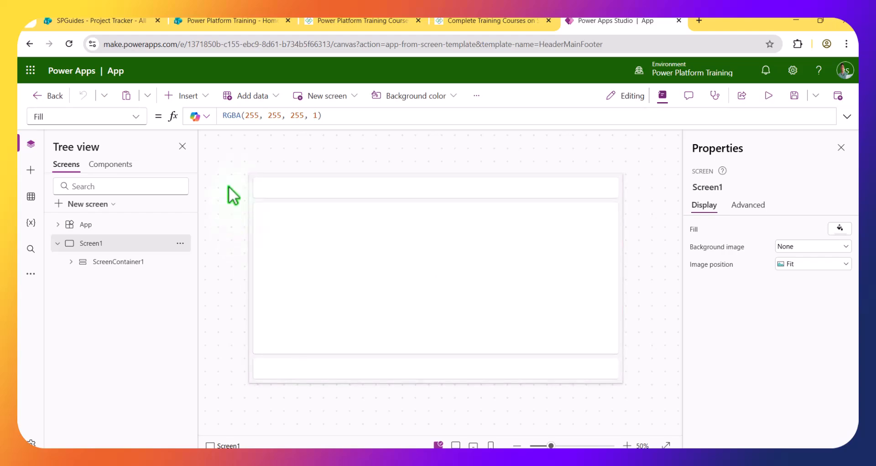
pyautogui.click(100, 264)
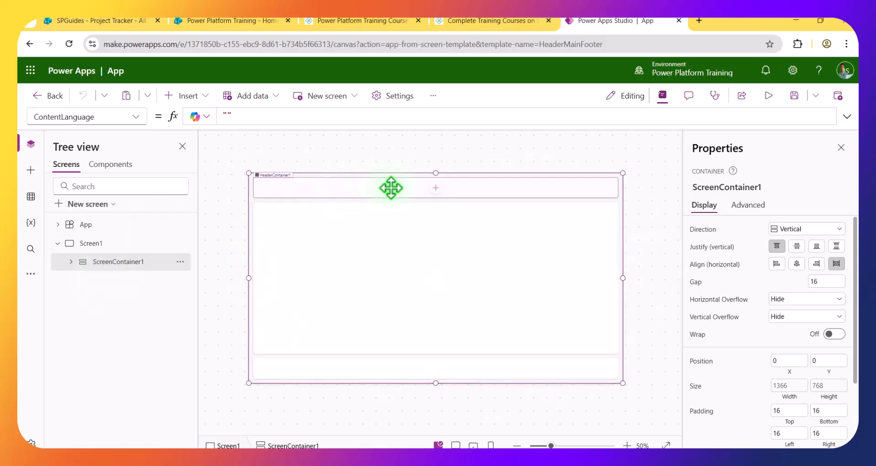
pyautogui.click(71, 263)
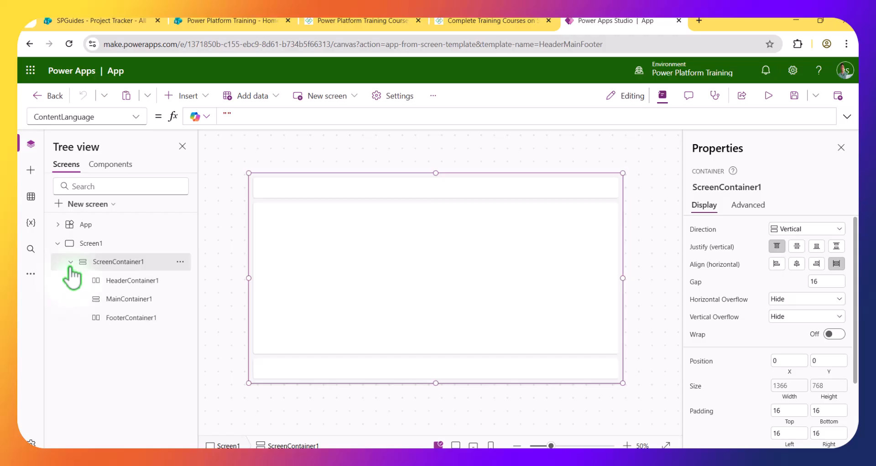
# Step: Examine the header, main and footer containers of the screen one after another
pyautogui.click(132, 285)
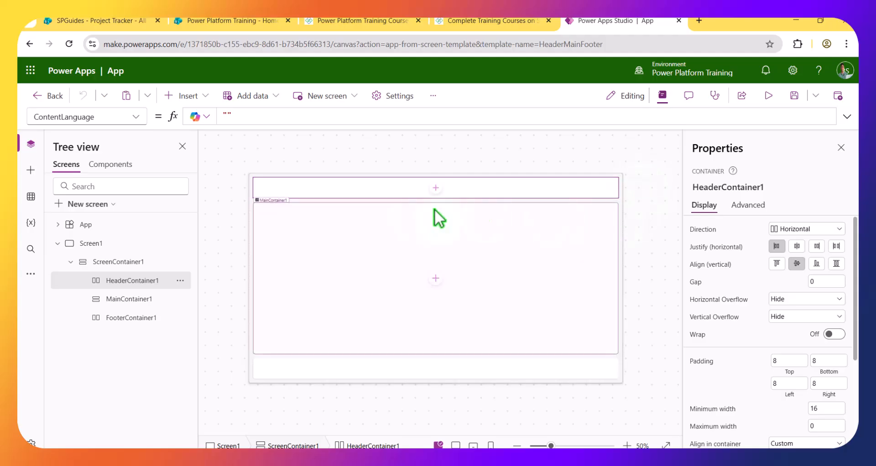
pyautogui.click(129, 301)
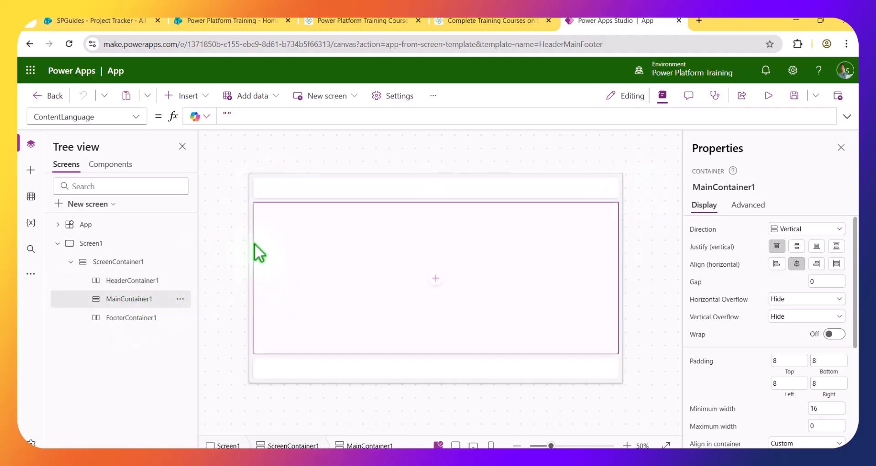
pyautogui.click(123, 320)
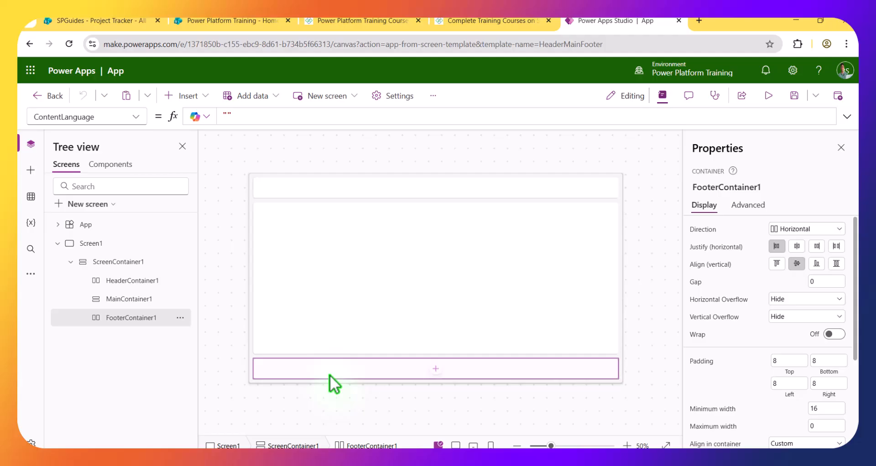
# Step: Fill the header container with the teal theme color RGBA(62, 128, 149, 1)
pyautogui.click(301, 187)
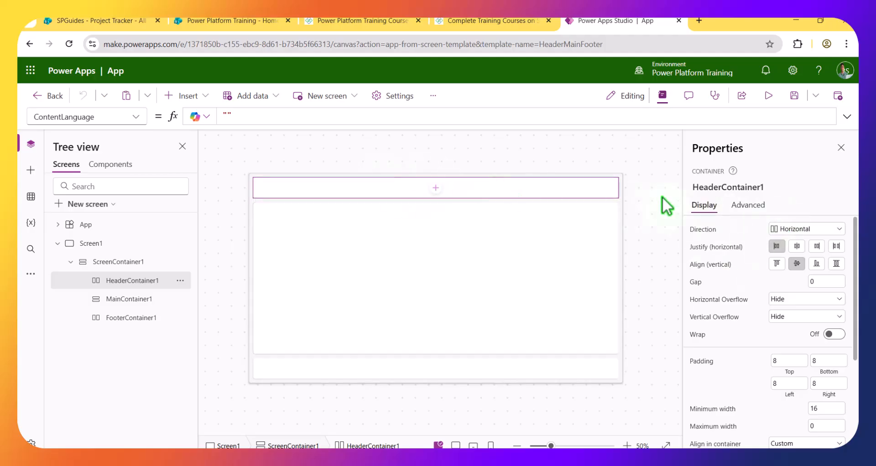
pyautogui.scroll(-1, 777, 303)
pyautogui.scroll(-4, 777, 308)
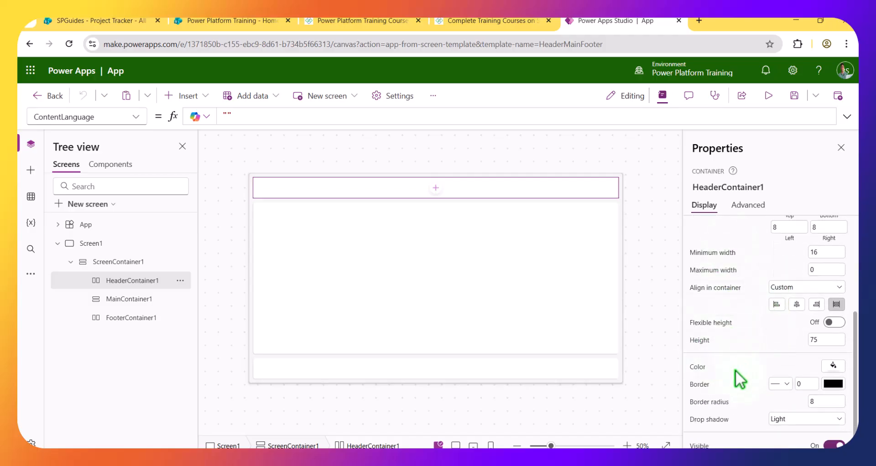
pyautogui.click(833, 365)
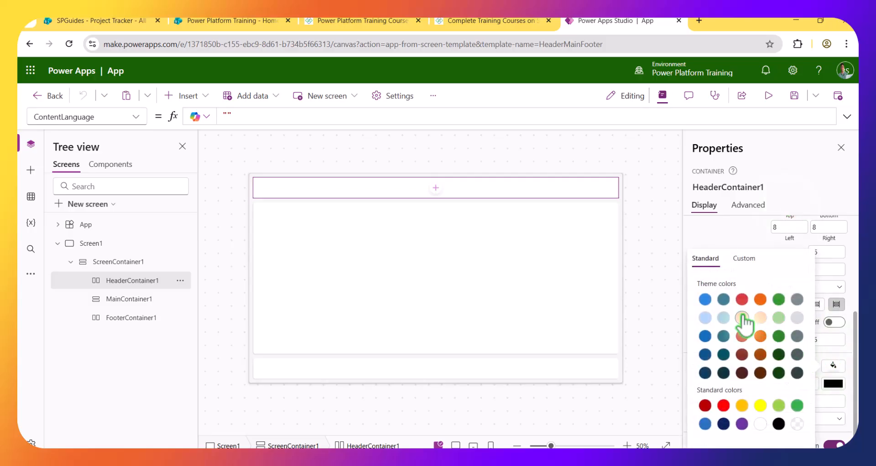
pyautogui.click(725, 301)
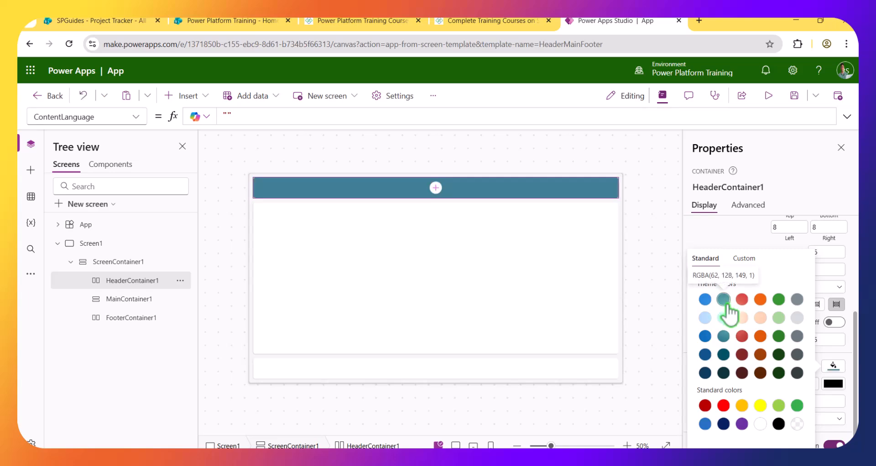
# Step: Insert a Text control in the header container and set its text to "Welcome to Power Apps"
pyautogui.click(436, 190)
pyautogui.click(436, 189)
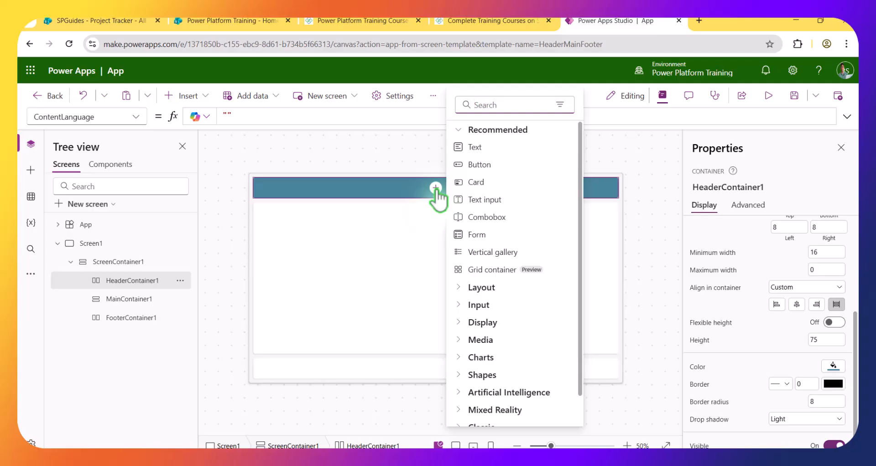
pyautogui.click(485, 150)
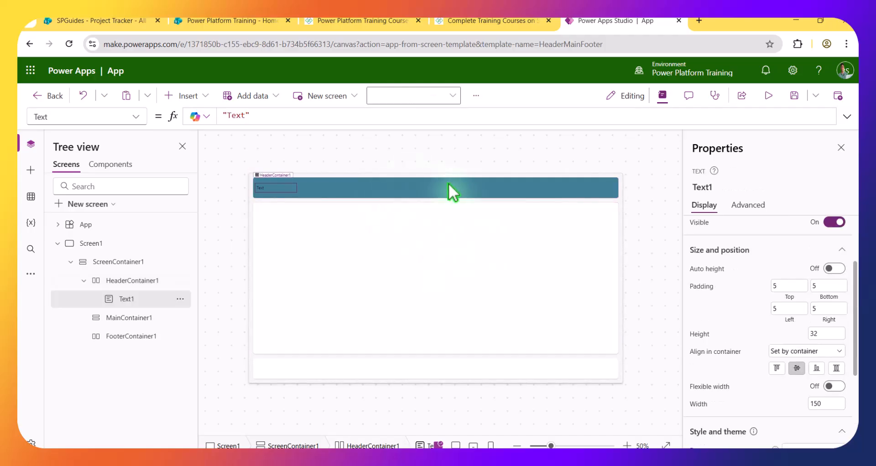
pyautogui.doubleClick(235, 115)
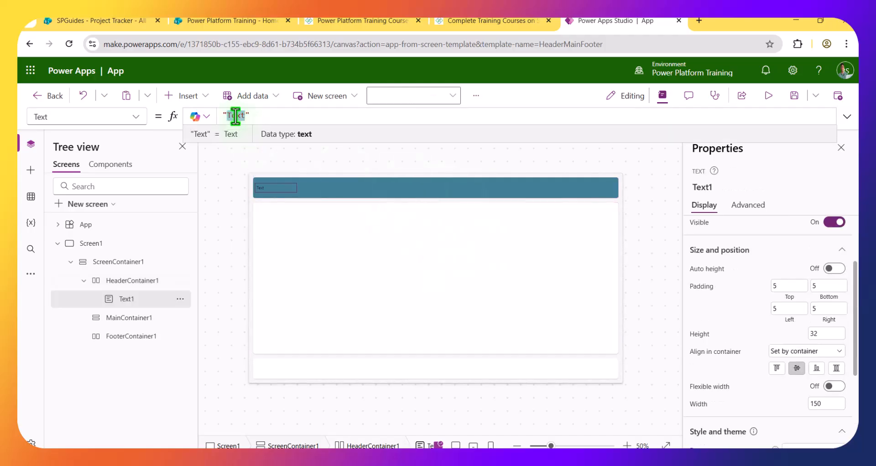
pyautogui.write('G')
pyautogui.write('wer')
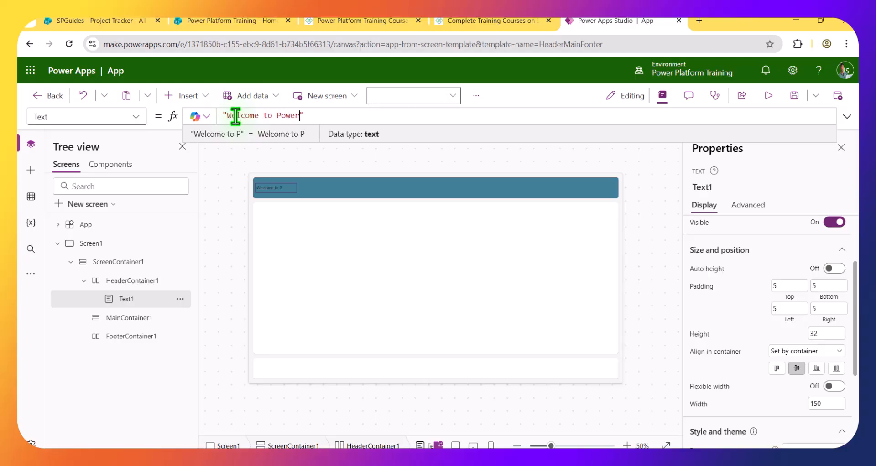
pyautogui.write(' Apps')
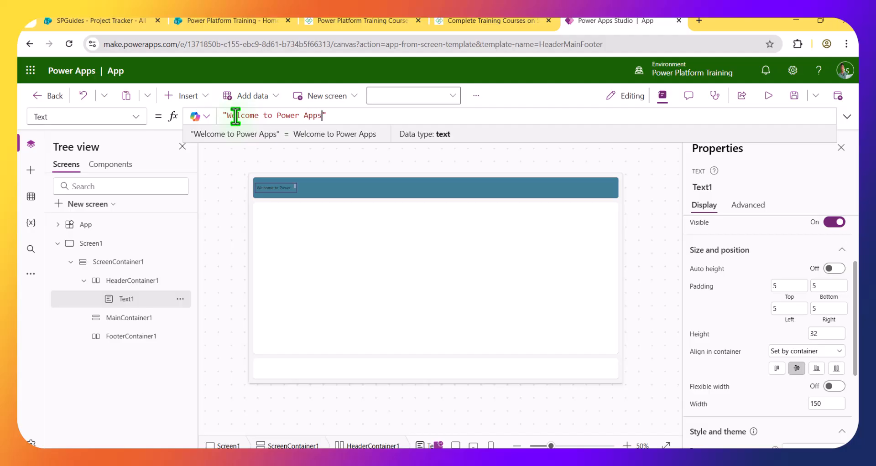
pyautogui.click(324, 193)
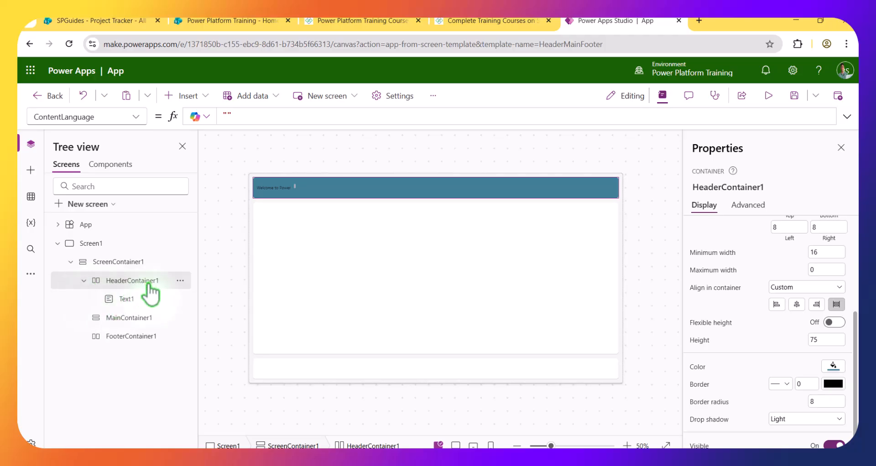
# Step: Set the font size of the header's welcome text to 20
pyautogui.click(123, 299)
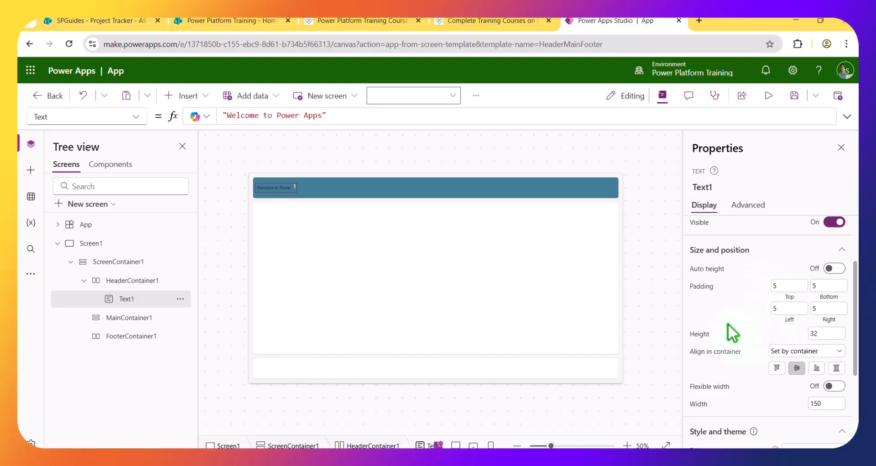
pyautogui.scroll(-2, 725, 321)
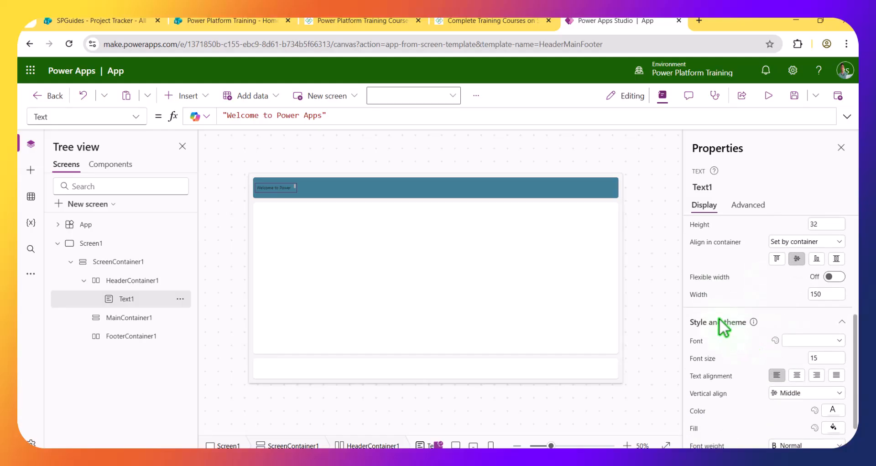
pyautogui.scroll(-1, 720, 314)
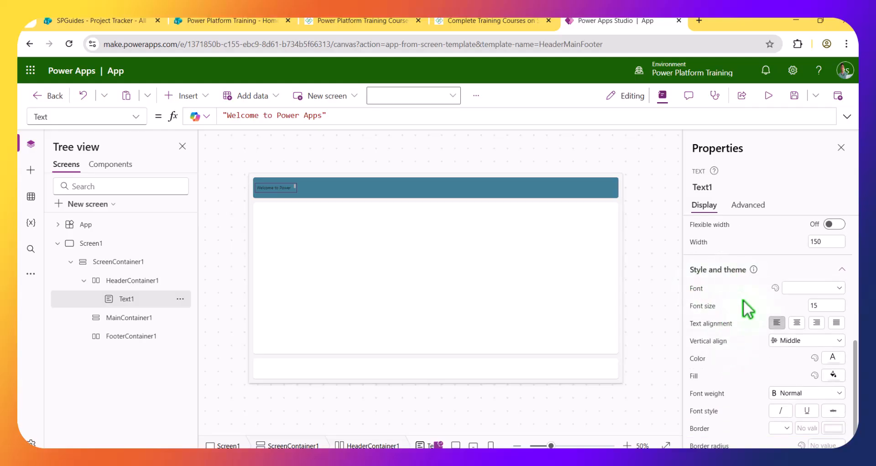
pyautogui.doubleClick(827, 306)
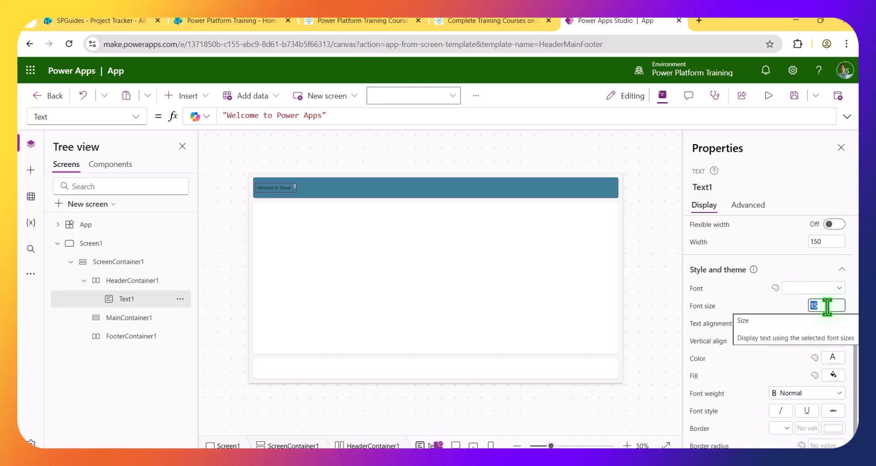
pyautogui.write('25')
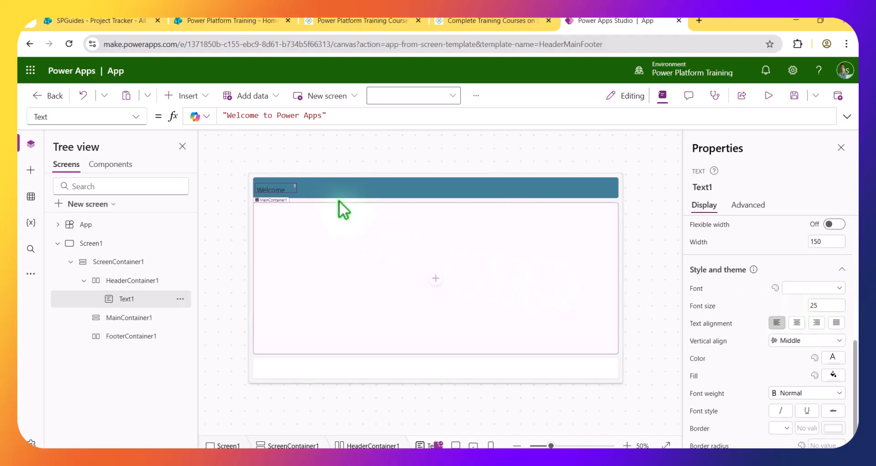
pyautogui.click(815, 306)
pyautogui.press('BackSpace')
pyautogui.write('0')
pyautogui.click(739, 307)
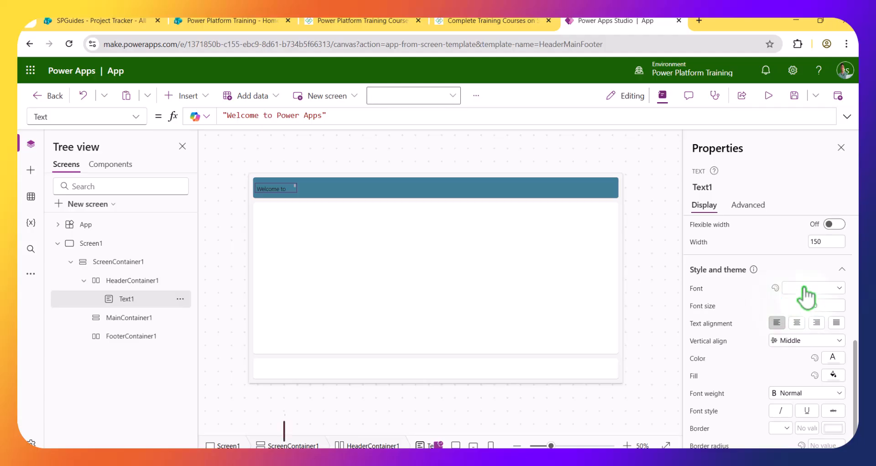
# Step: Set the welcome text's font to Open Sans and center its text alignment
pyautogui.click(805, 288)
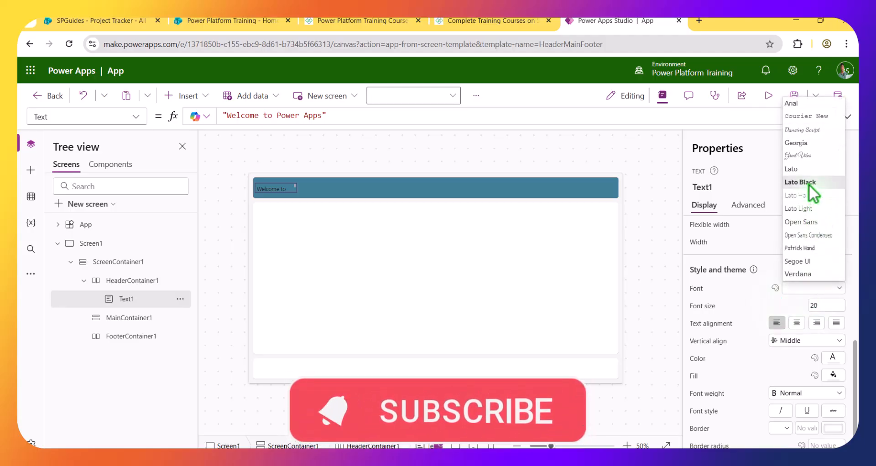
pyautogui.click(809, 223)
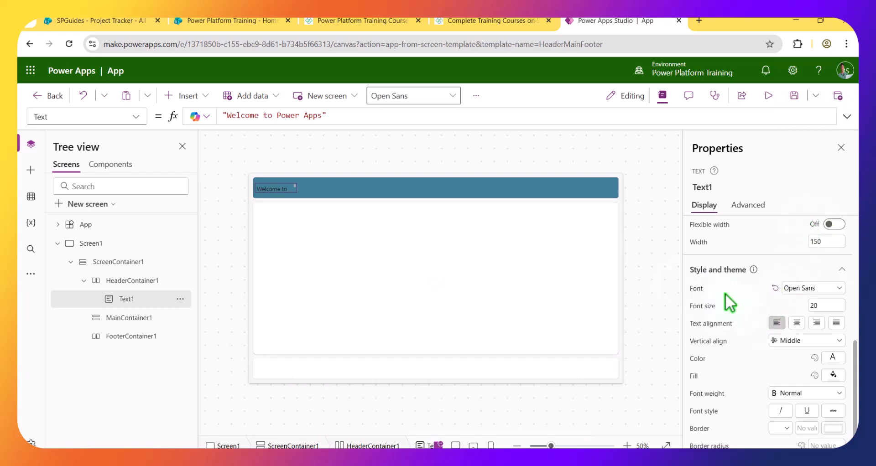
pyautogui.click(796, 323)
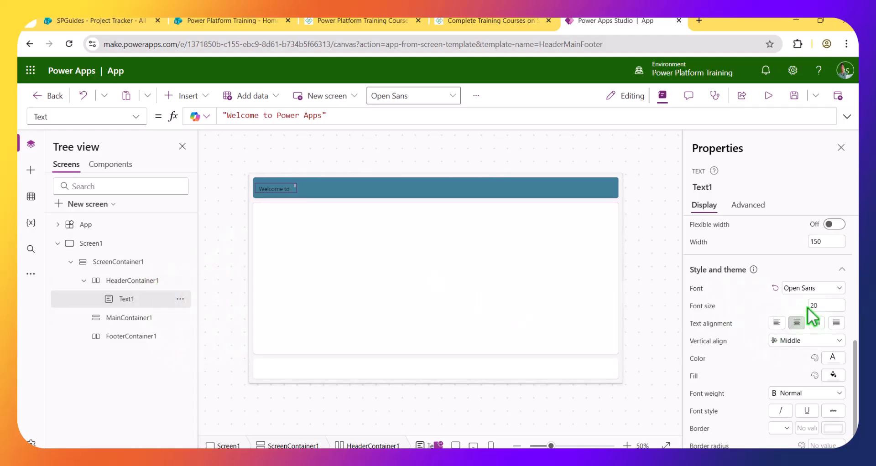
# Step: Change the welcome text's font color to white from the standard colors
pyautogui.click(833, 358)
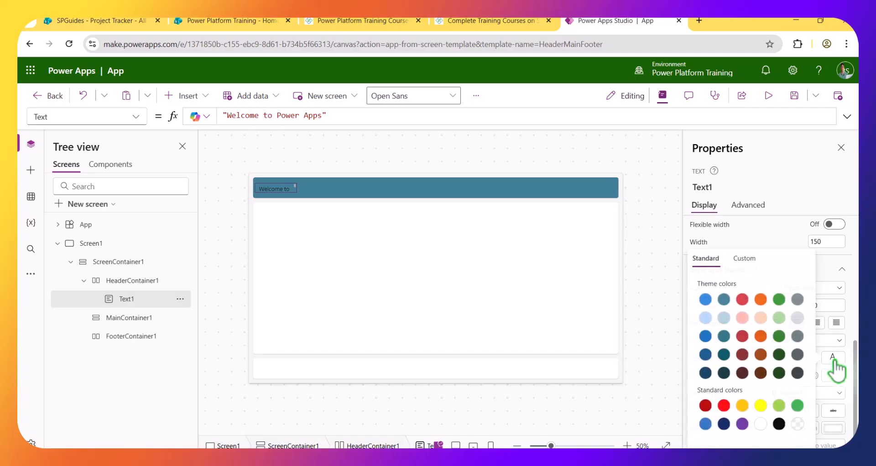
pyautogui.click(759, 425)
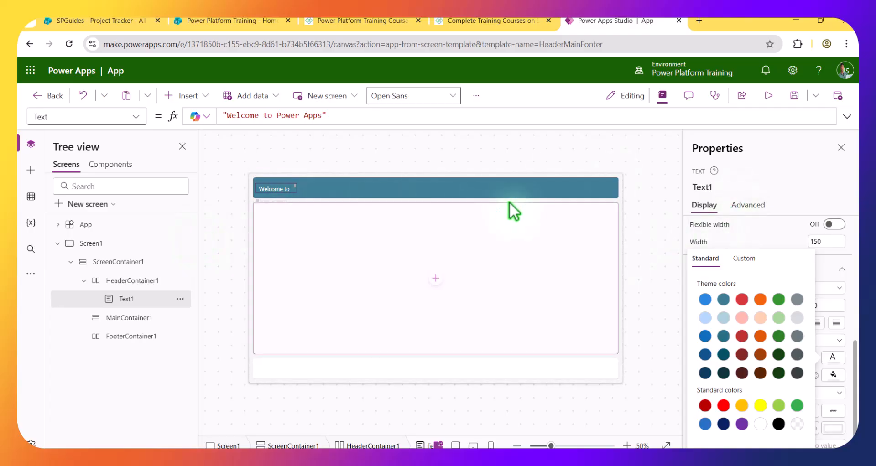
pyautogui.click(782, 232)
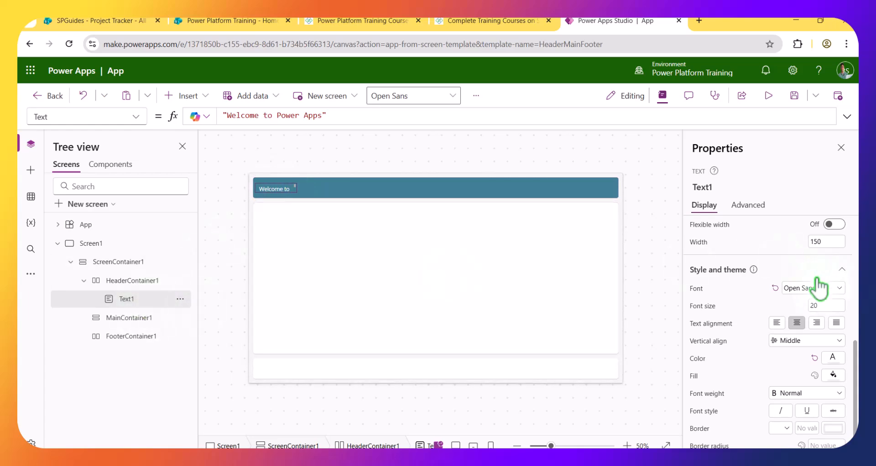
# Step: Set the Width property of the header's Text control to 350
pyautogui.scroll(1, 814, 277)
pyautogui.scroll(2, 814, 283)
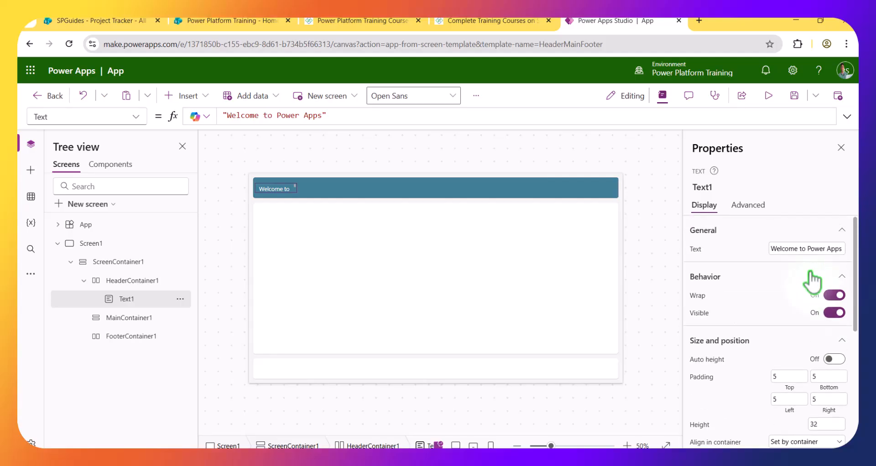
pyautogui.click(130, 118)
pyautogui.scroll(-3, 34, 360)
pyautogui.click(45, 358)
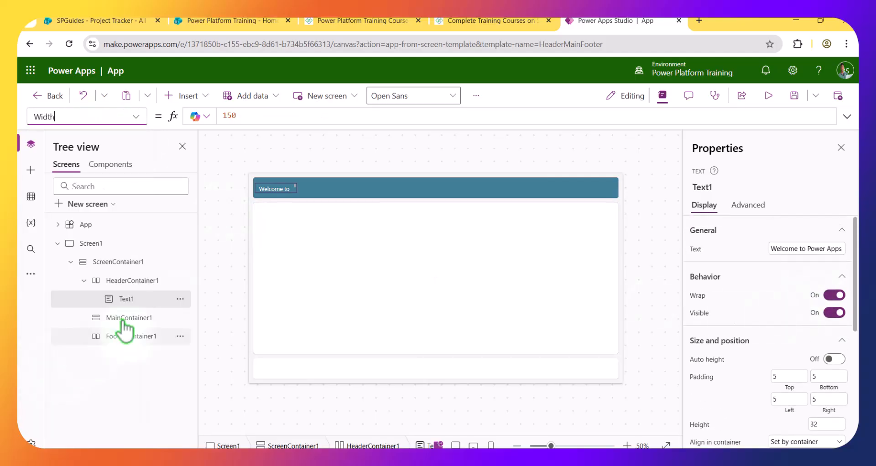
pyautogui.click(232, 117)
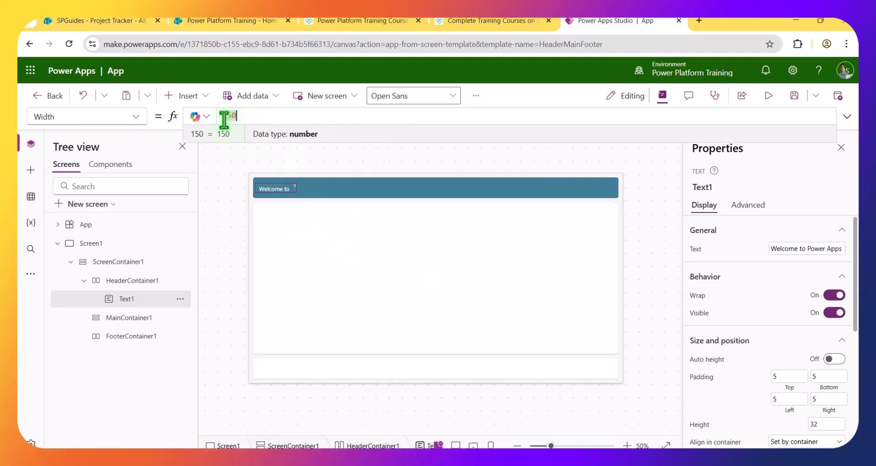
pyautogui.write('350')
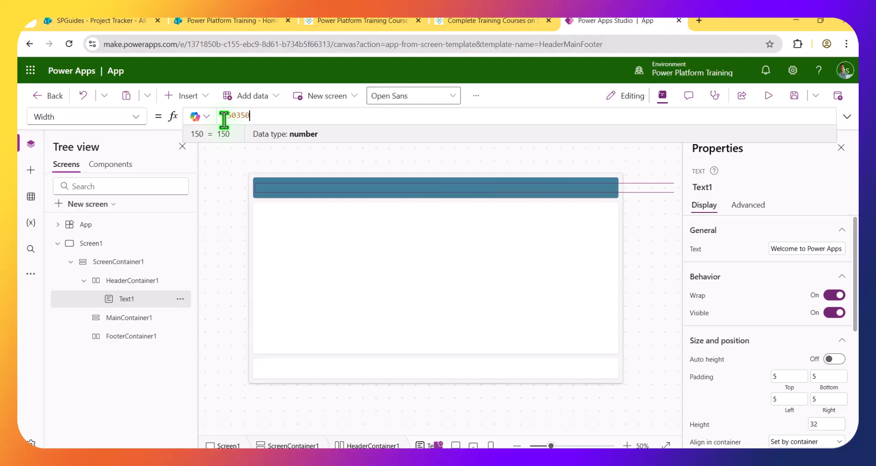
pyautogui.hotkey('ctrl', 'a')
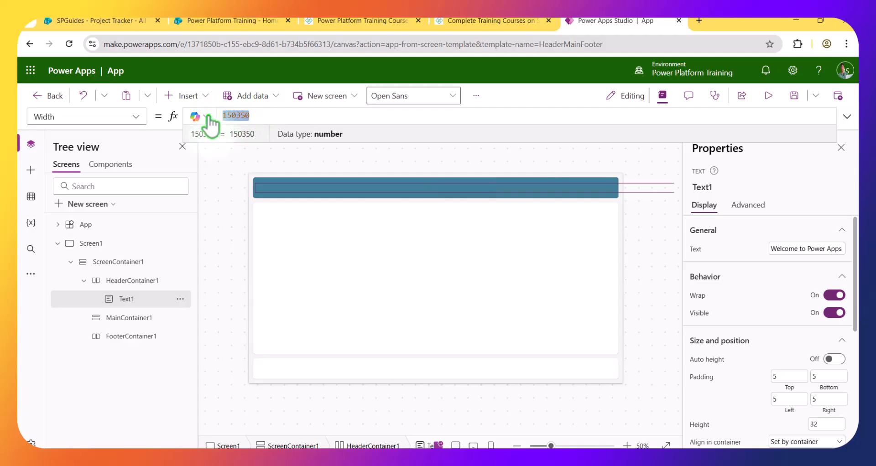
pyautogui.write('350')
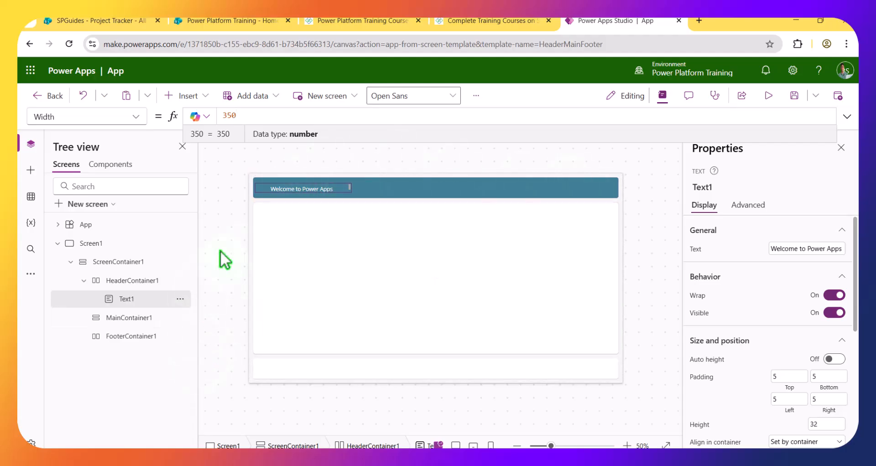
# Step: Center the header container's contents by setting its horizontal justification to center
pyautogui.click(137, 280)
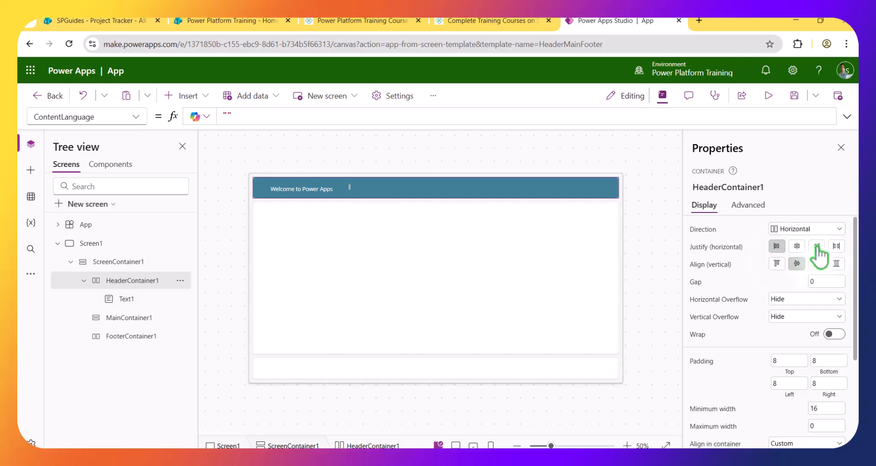
pyautogui.click(797, 249)
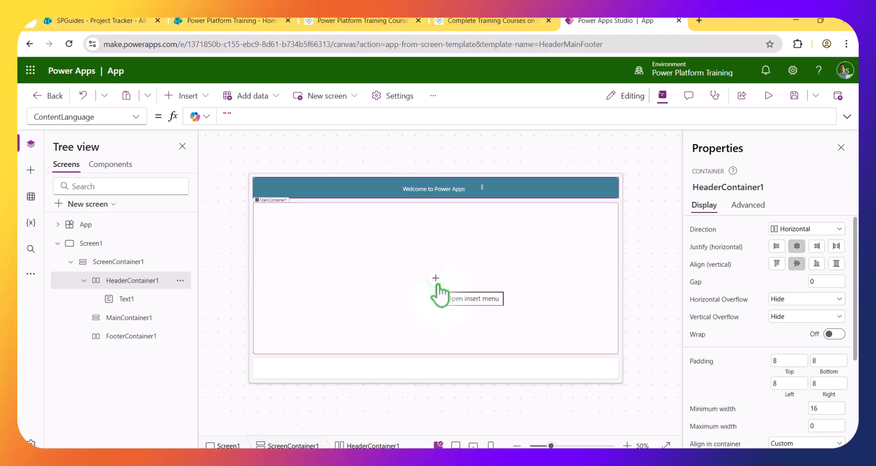
# Step: Insert a Text control and a Text input into the main container
pyautogui.click(436, 285)
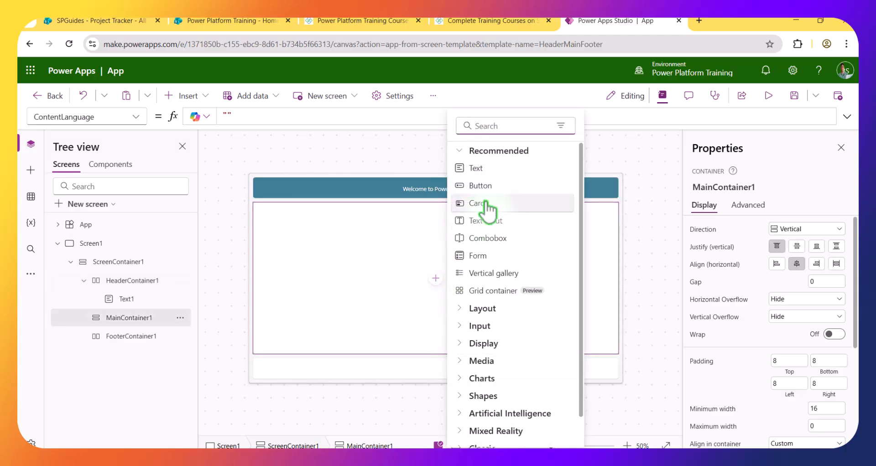
pyautogui.click(482, 169)
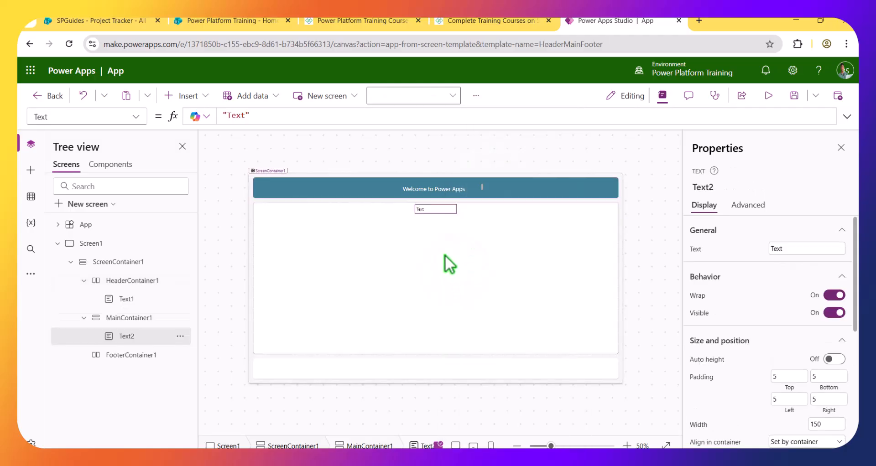
pyautogui.click(297, 215)
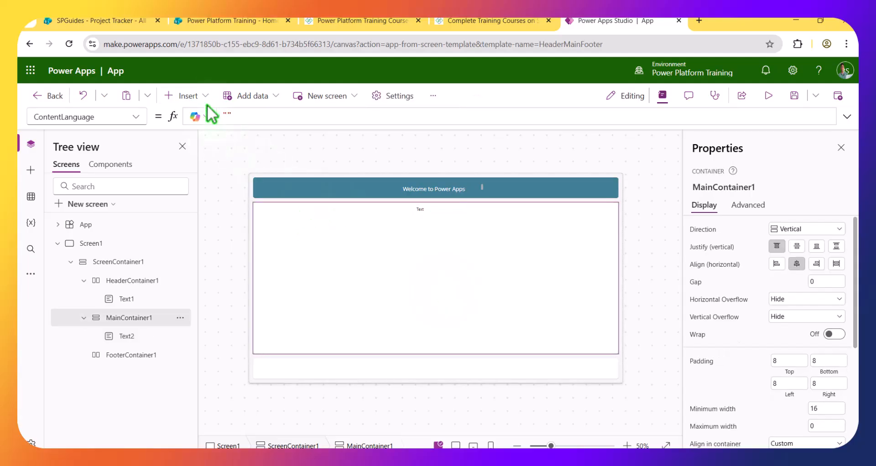
pyautogui.click(207, 97)
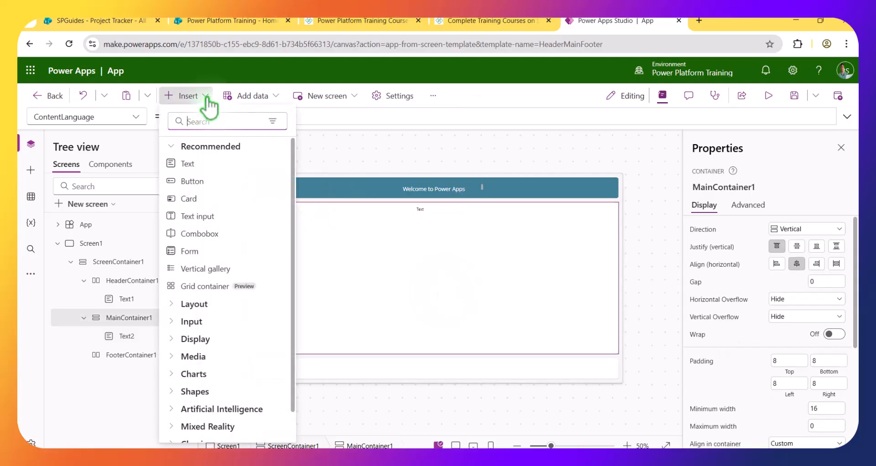
pyautogui.click(123, 319)
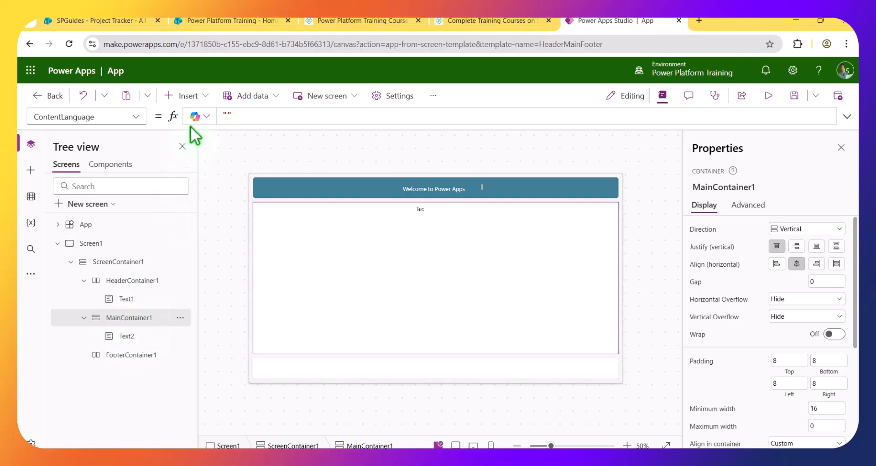
pyautogui.click(196, 97)
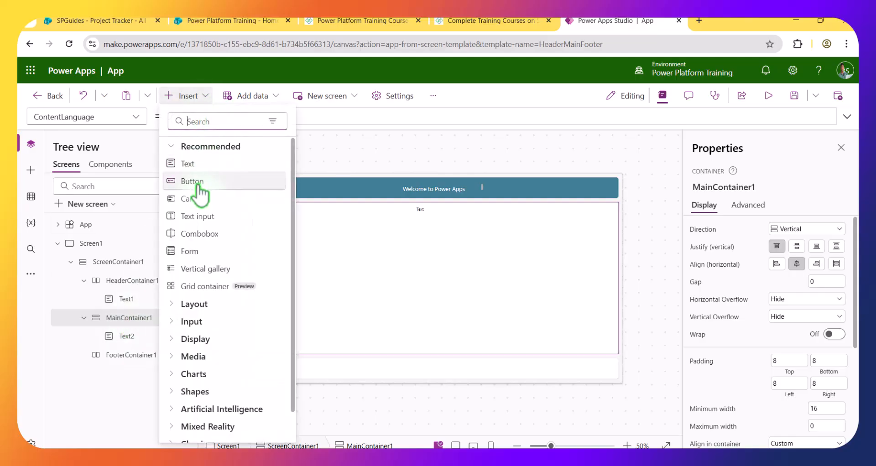
pyautogui.click(195, 216)
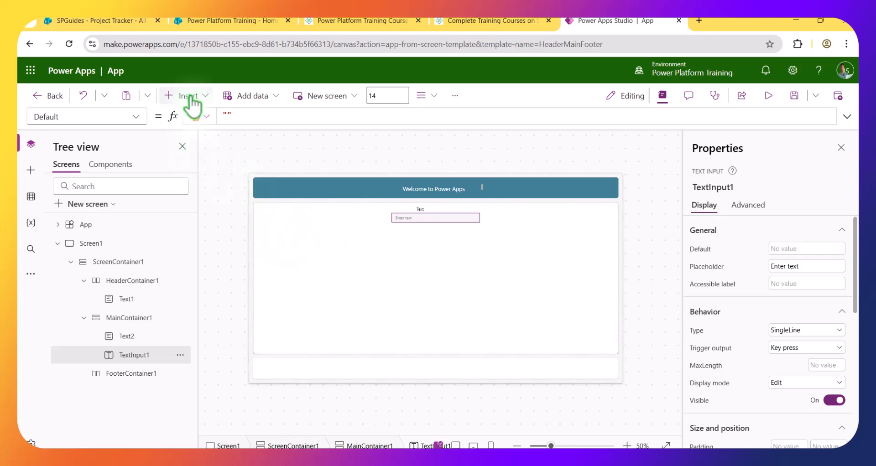
# Step: Insert a Button and a second Text control into the main container
pyautogui.click(152, 318)
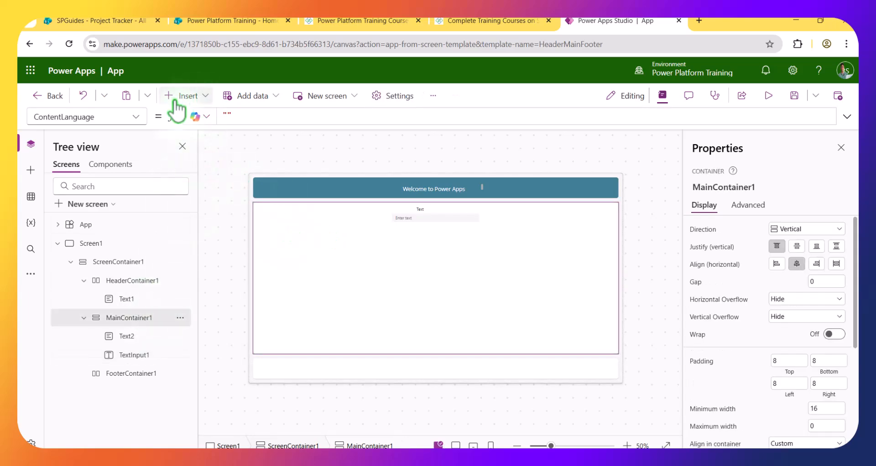
pyautogui.click(201, 98)
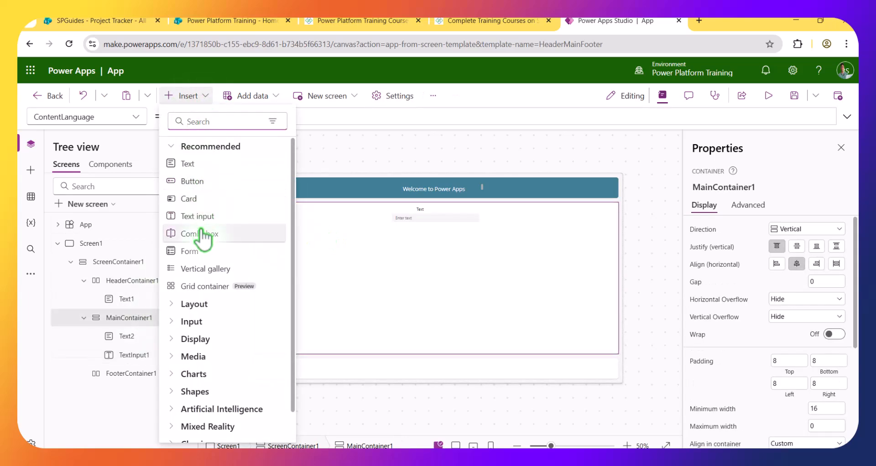
pyautogui.click(192, 182)
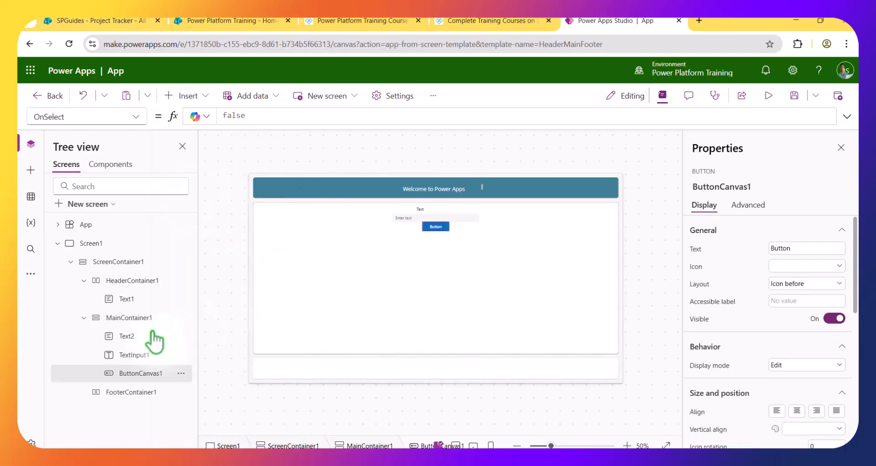
pyautogui.click(137, 318)
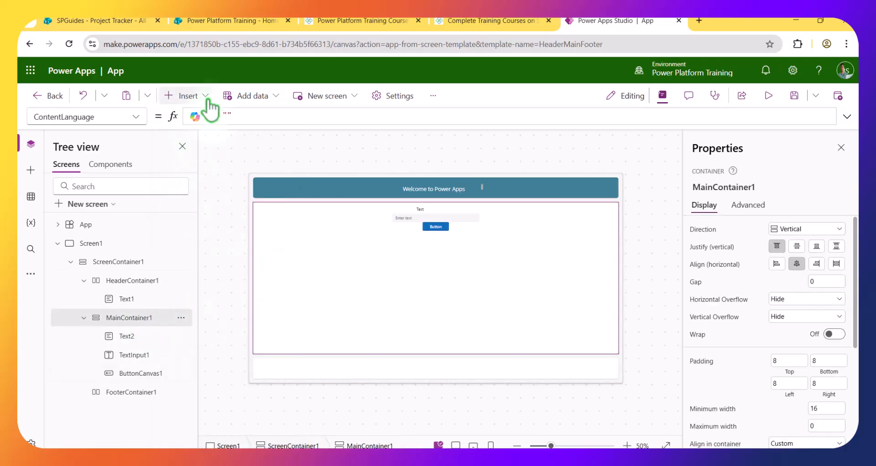
pyautogui.click(188, 96)
pyautogui.click(382, 234)
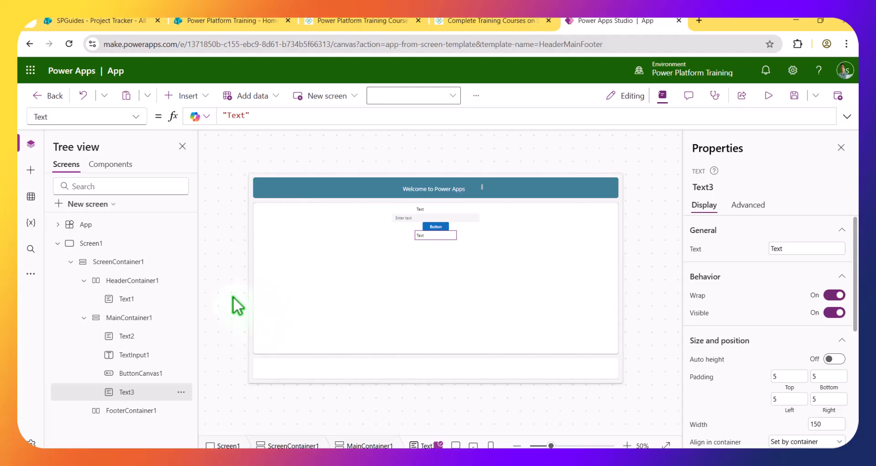
# Step: Set the main container's direction to Horizontal
pyautogui.click(142, 321)
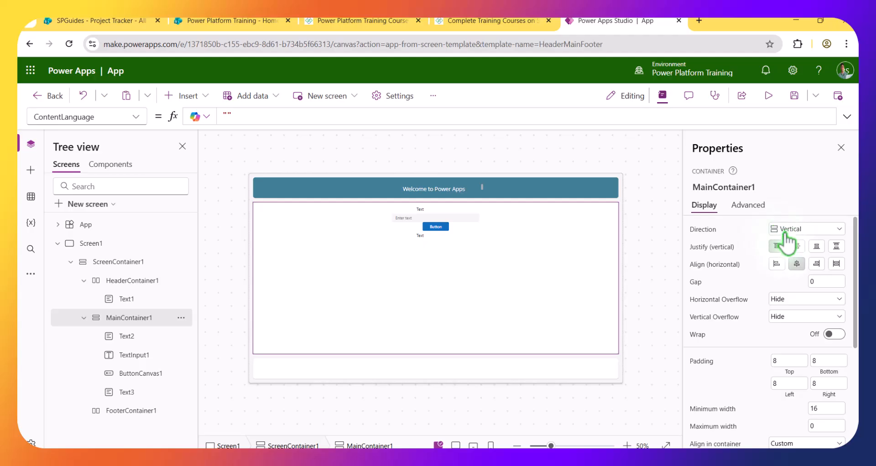
pyautogui.click(838, 230)
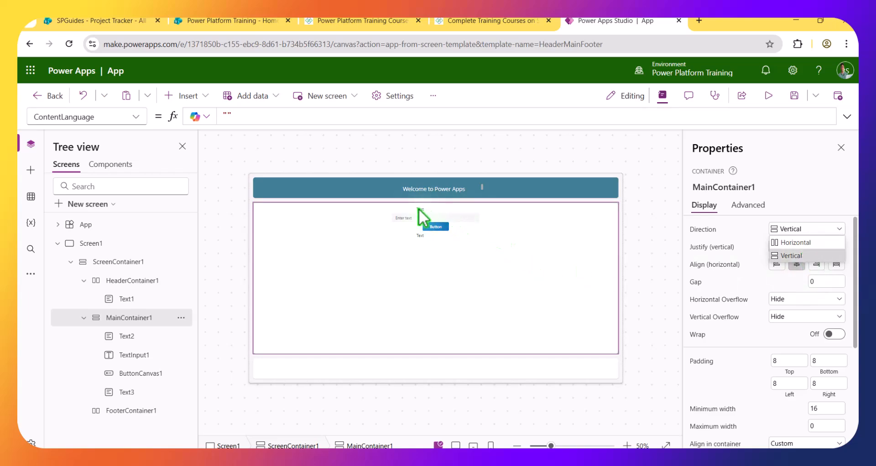
pyautogui.click(805, 242)
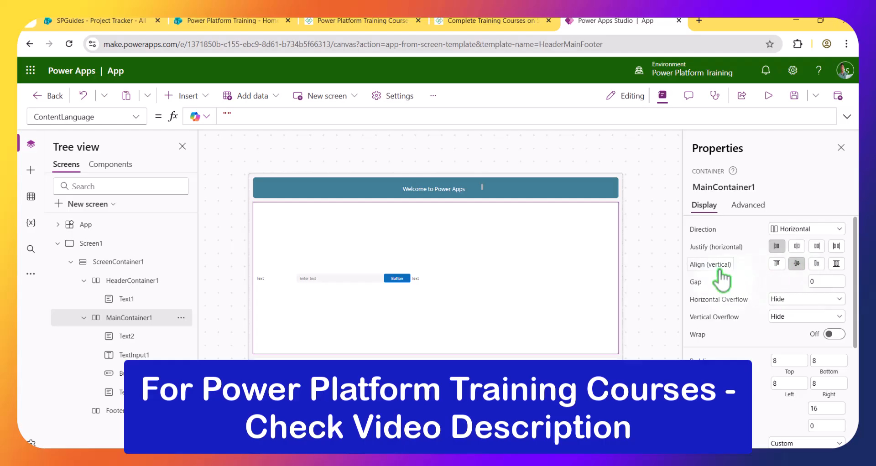
# Step: Try the top, bottom and stretch vertical alignments on the main container, and return it to centered alignment
pyautogui.click(776, 264)
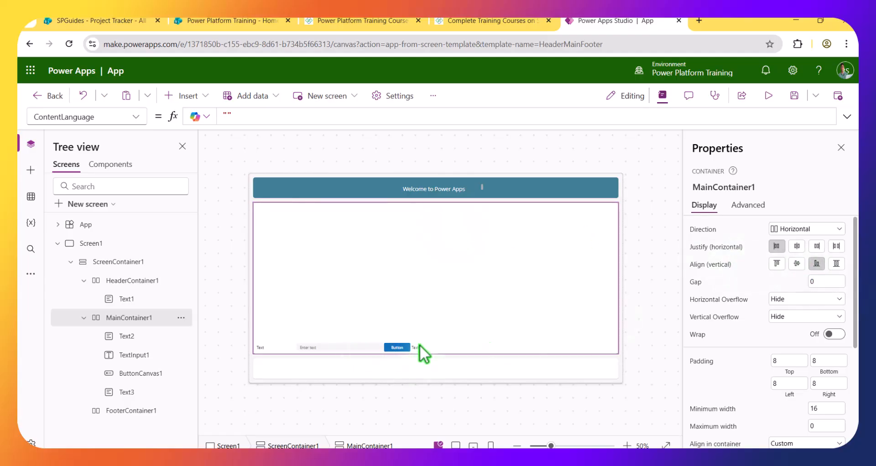
pyautogui.click(837, 266)
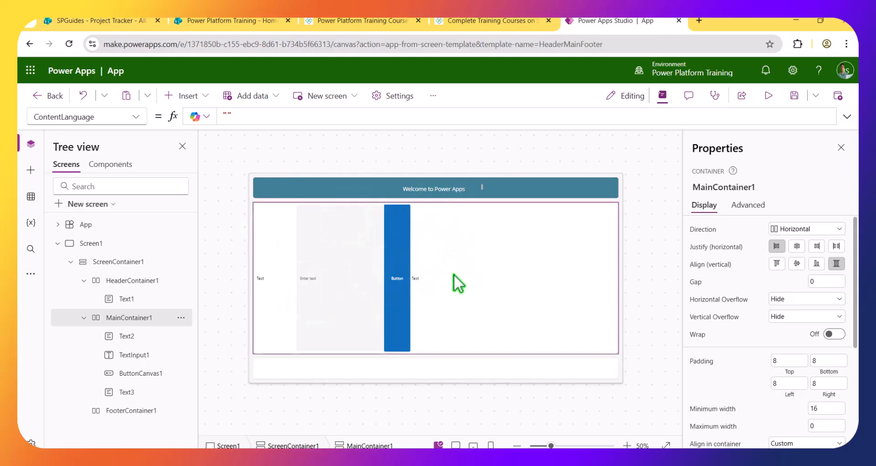
pyautogui.click(797, 265)
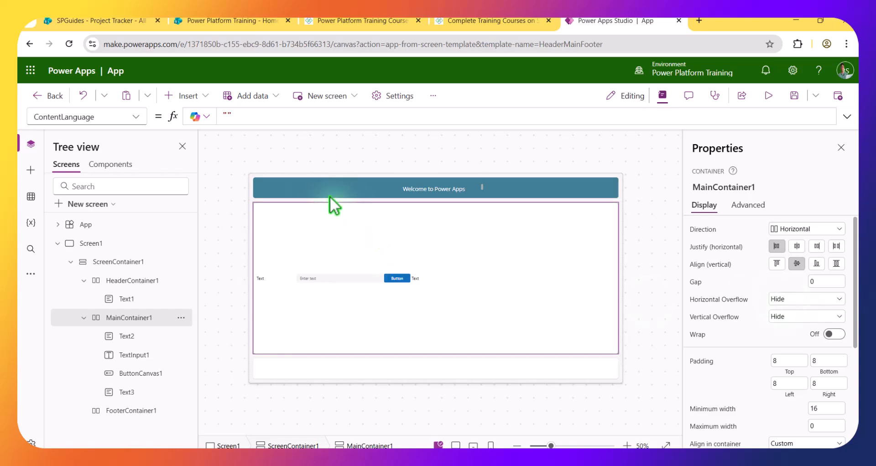
# Step: Search the insertable controls for "cont" to review the available container types
pyautogui.click(204, 97)
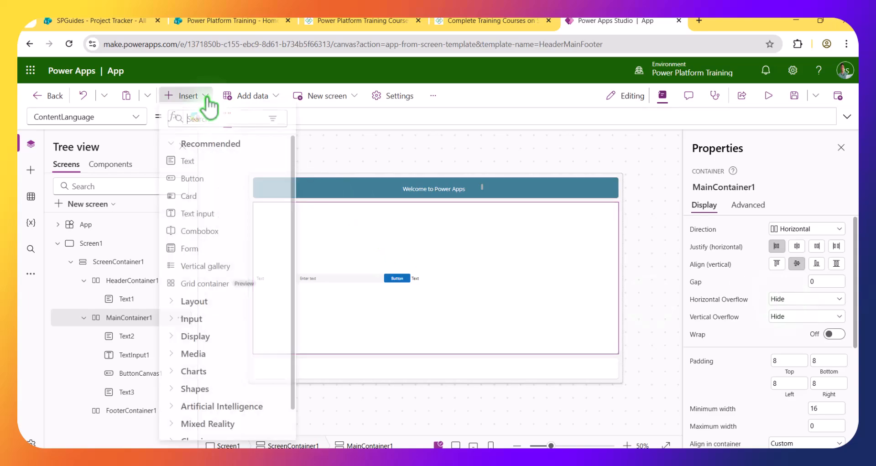
pyautogui.write('c')
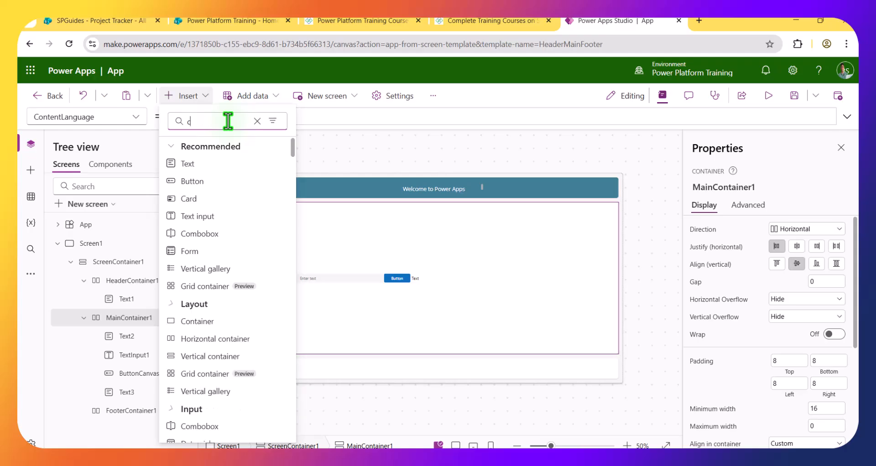
pyautogui.write('ont')
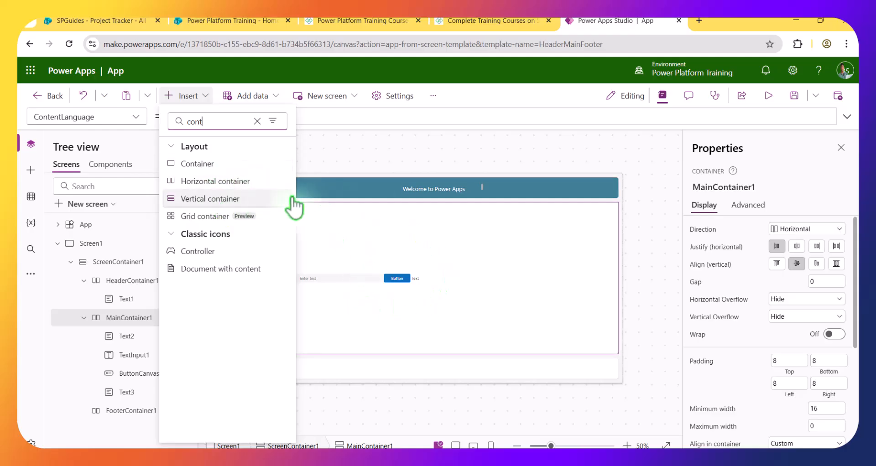
pyautogui.click(460, 287)
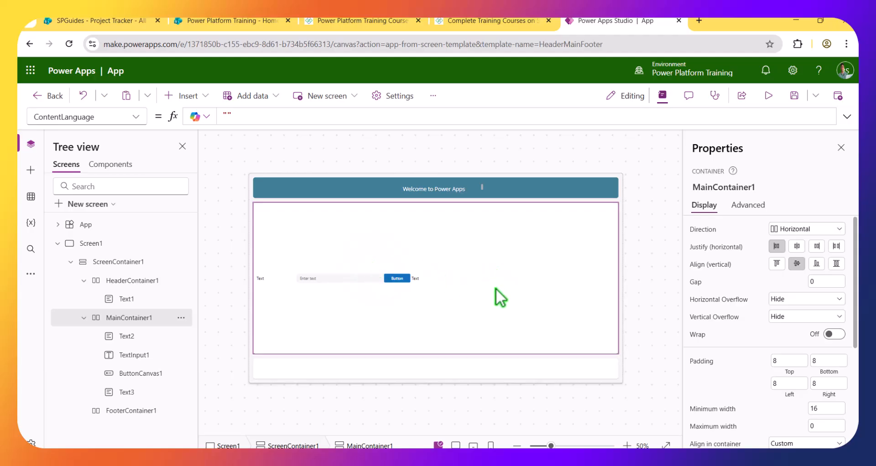
# Step: Switch the main container's direction to Vertical and back to Horizontal to compare the two layouts
pyautogui.click(813, 230)
pyautogui.click(798, 256)
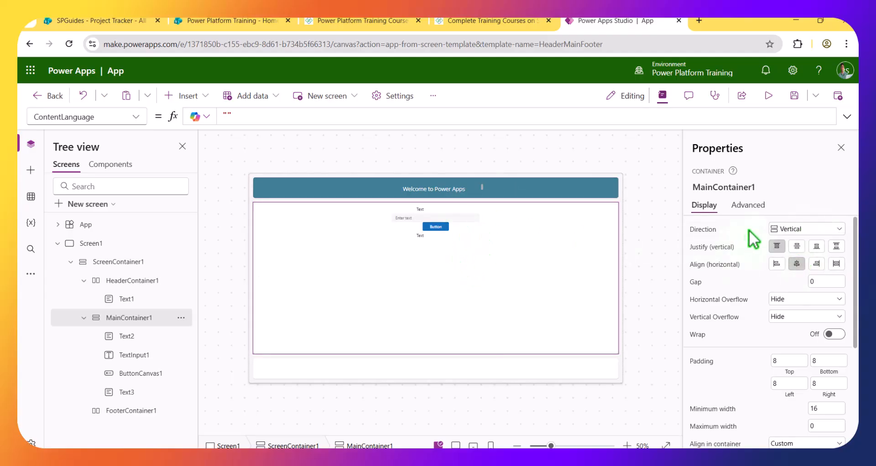
pyautogui.click(775, 229)
pyautogui.click(787, 243)
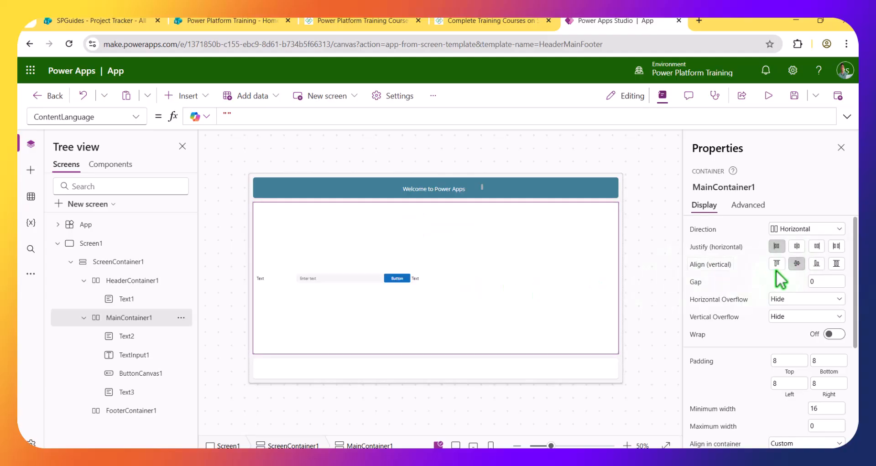
# Step: Set the main container's horizontal justification to center
pyautogui.scroll(-1, 787, 349)
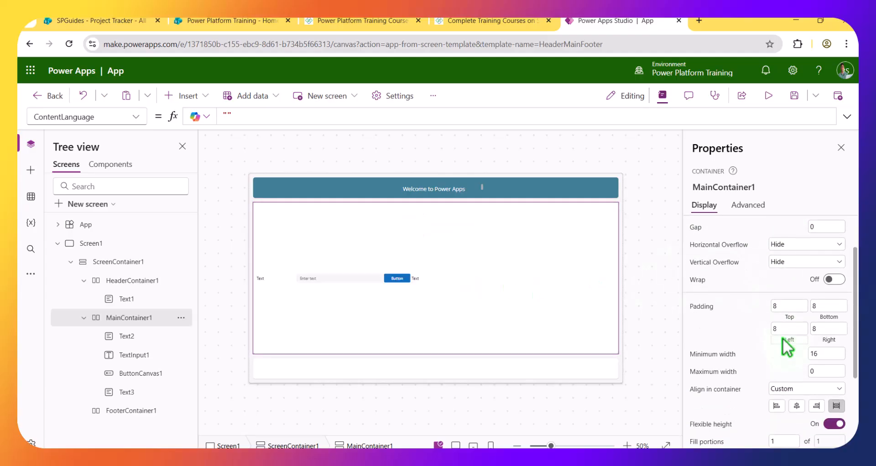
pyautogui.scroll(1, 782, 349)
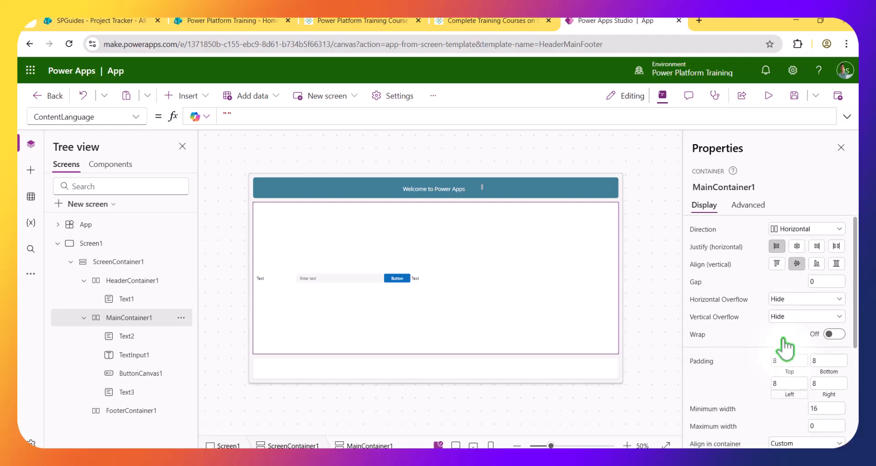
pyautogui.click(798, 248)
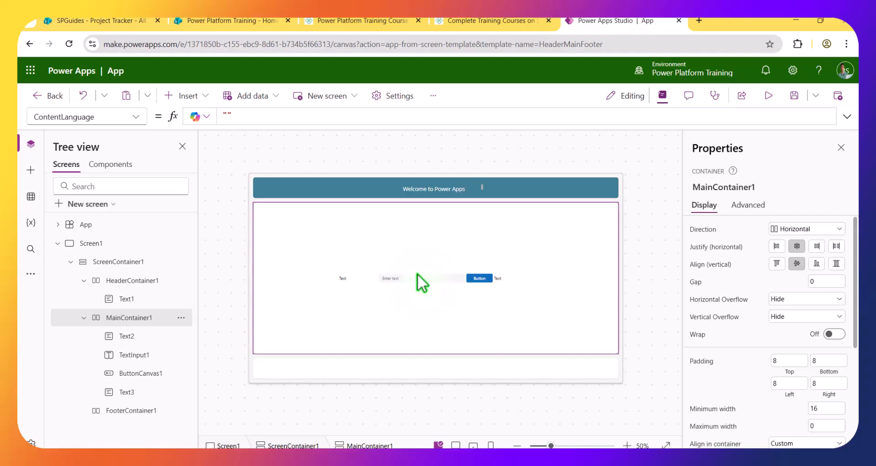
# Step: Set the gap between the main container's controls to 20
pyautogui.scroll(-3, 807, 353)
pyautogui.scroll(-2, 807, 355)
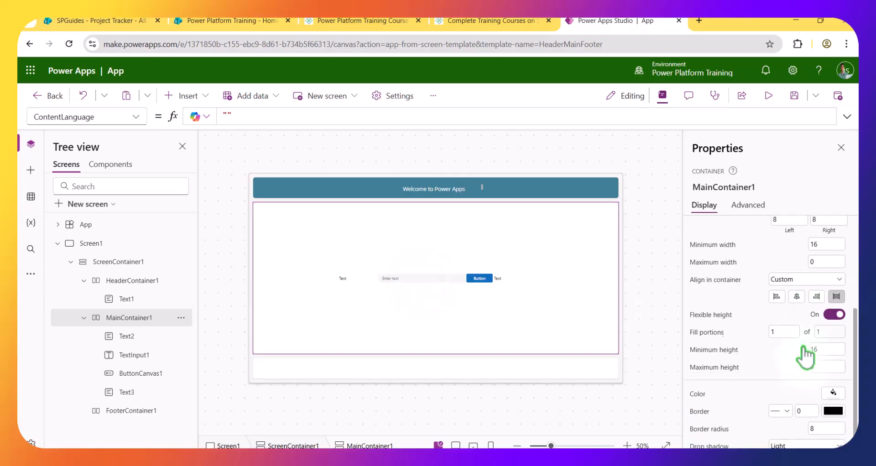
pyautogui.scroll(-1, 807, 355)
pyautogui.scroll(5, 808, 355)
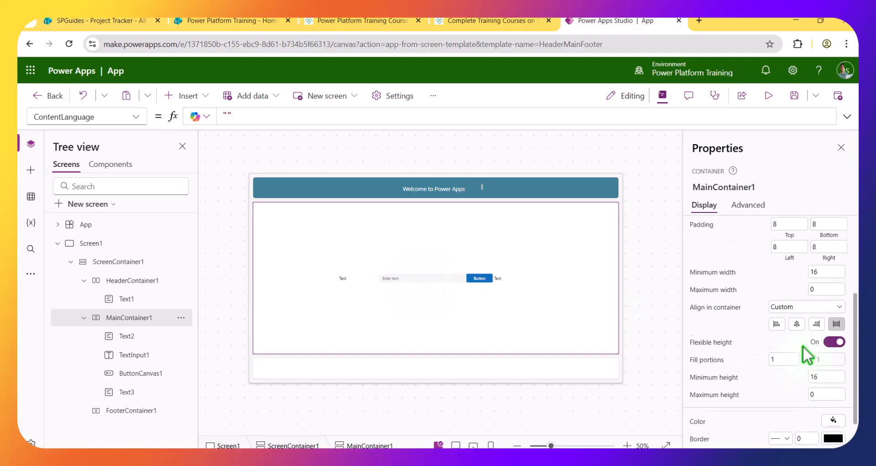
pyautogui.click(810, 281)
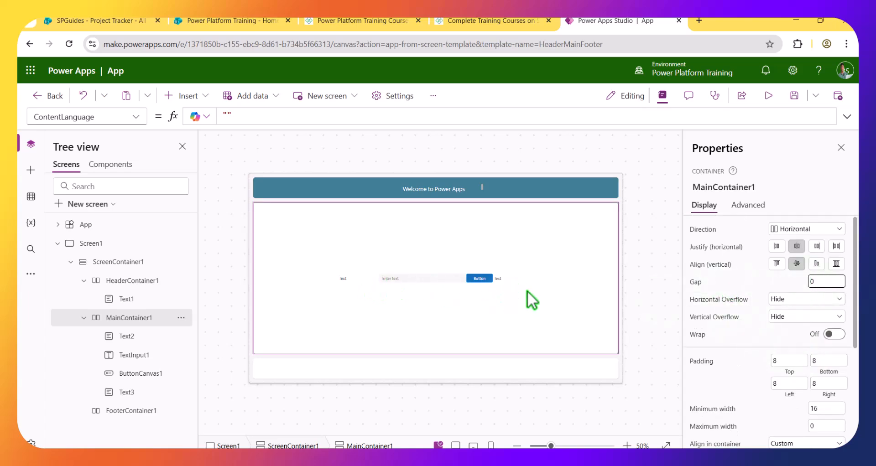
pyautogui.click(764, 290)
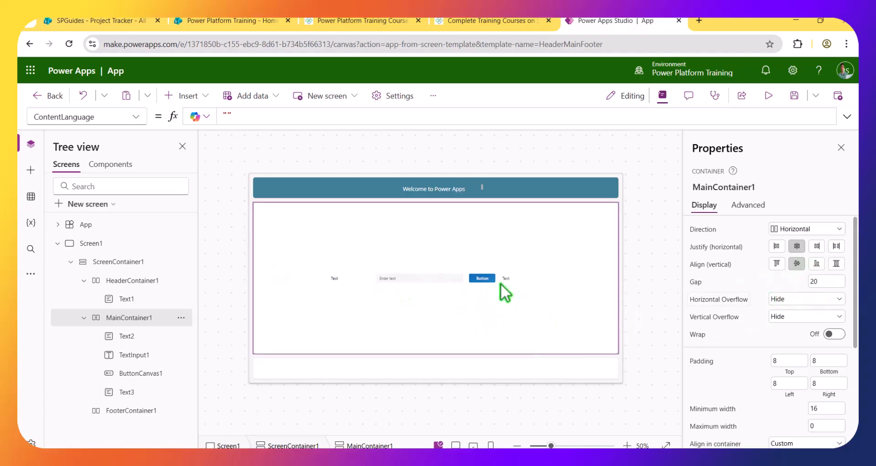
pyautogui.scroll(-4, 759, 343)
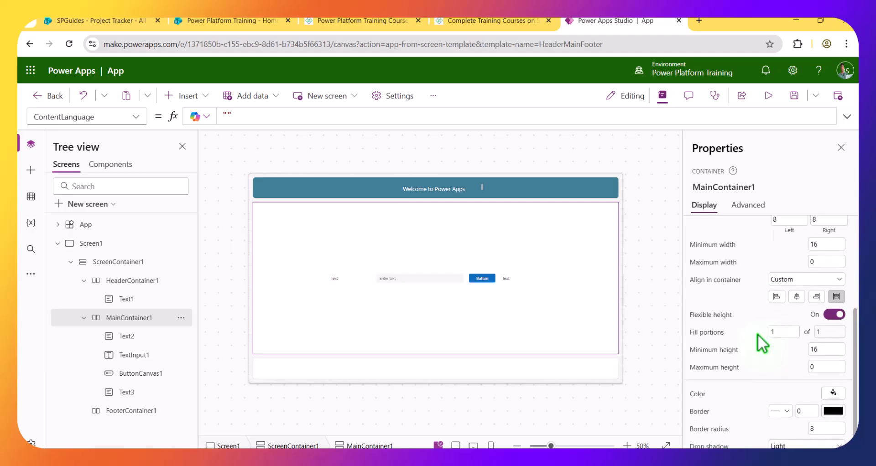
pyautogui.scroll(3, 763, 344)
pyautogui.scroll(2, 763, 343)
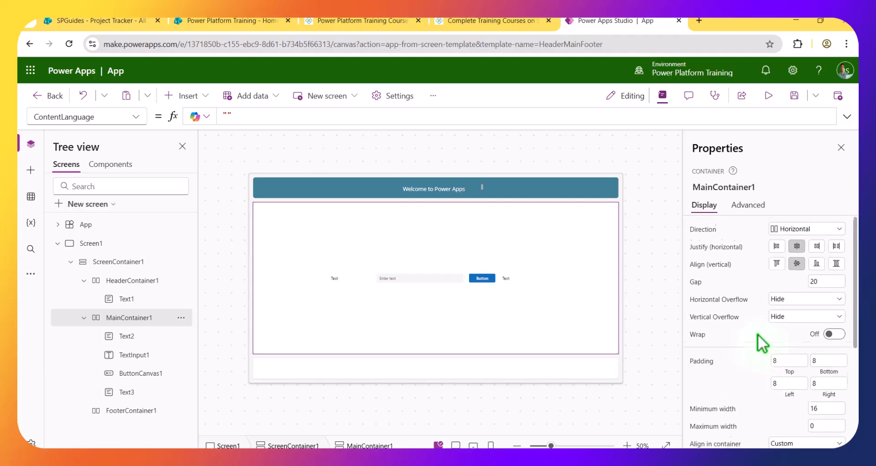
# Step: Turn on wrapping for the main container and set its first text label to "Enter Your Name"
pyautogui.click(833, 335)
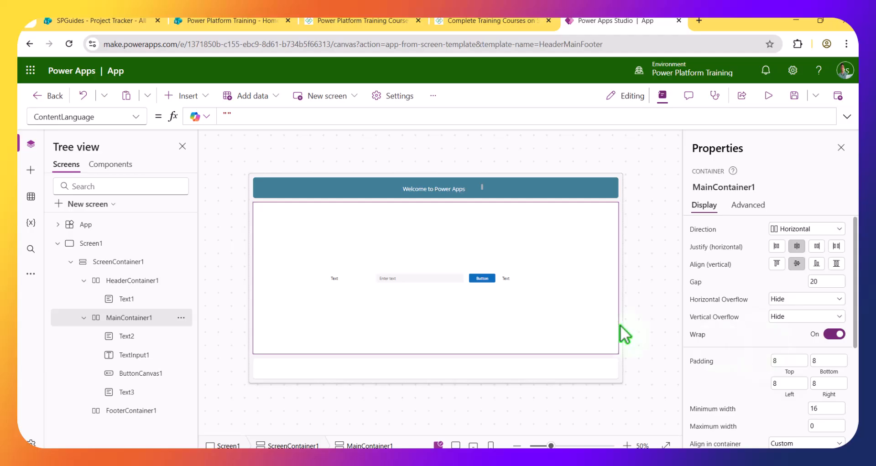
pyautogui.click(336, 279)
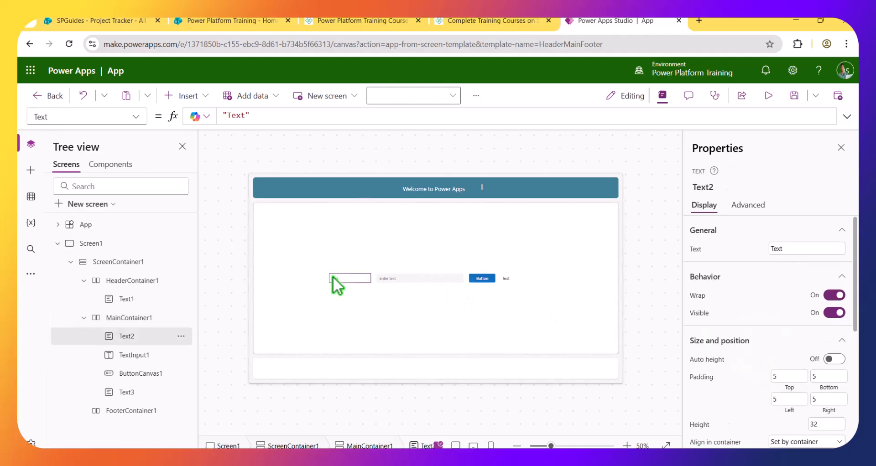
pyautogui.doubleClick(235, 115)
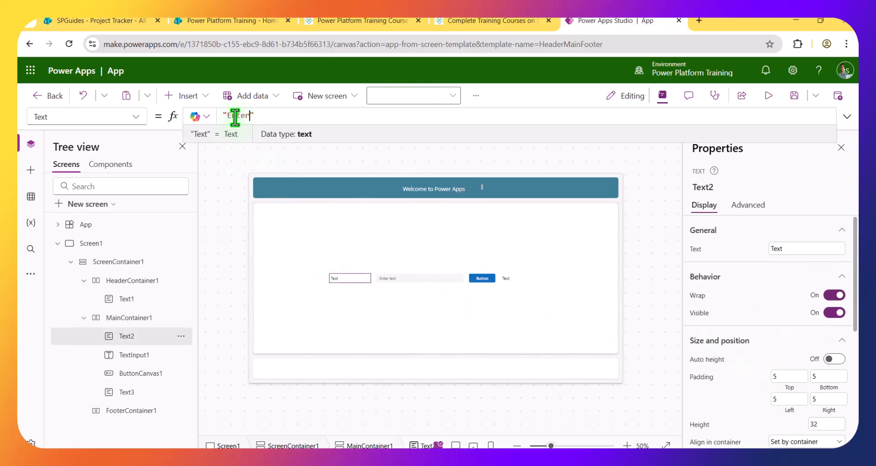
pyautogui.write('Enter Your ')
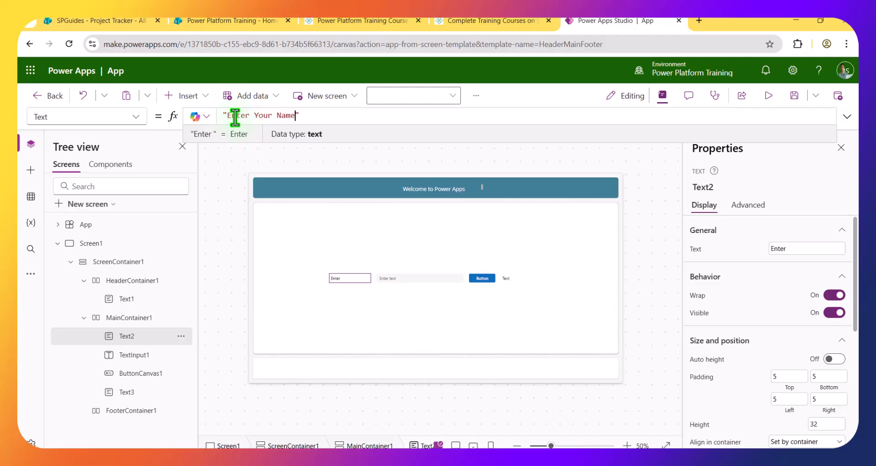
pyautogui.write('Name')
# Step: Rename the main container's text input as txtName
pyautogui.click(413, 281)
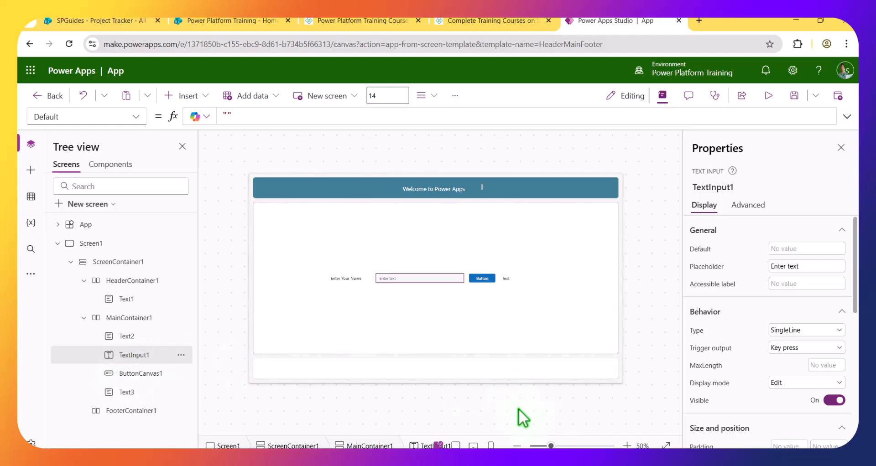
pyautogui.moveTo(550, 446); pyautogui.dragTo(556, 445)
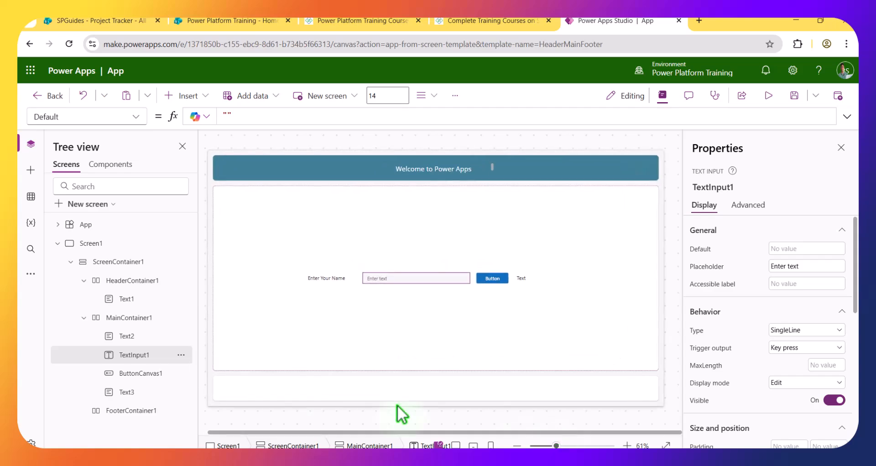
pyautogui.rightClick(145, 358)
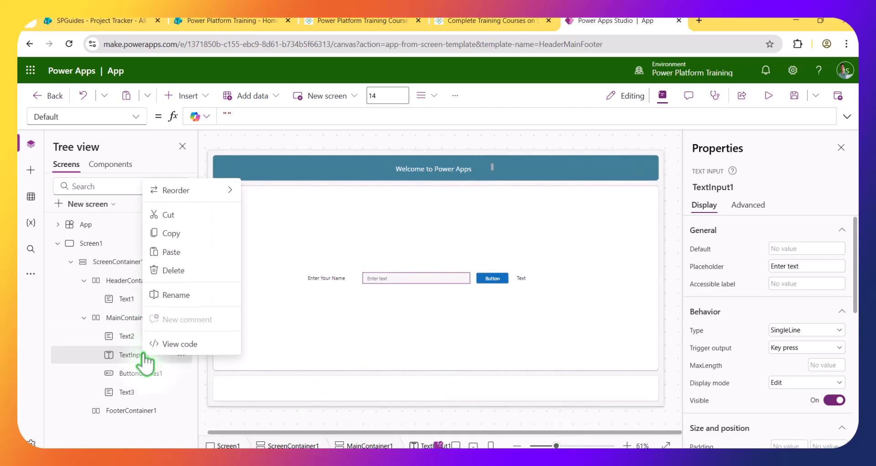
pyautogui.click(170, 293)
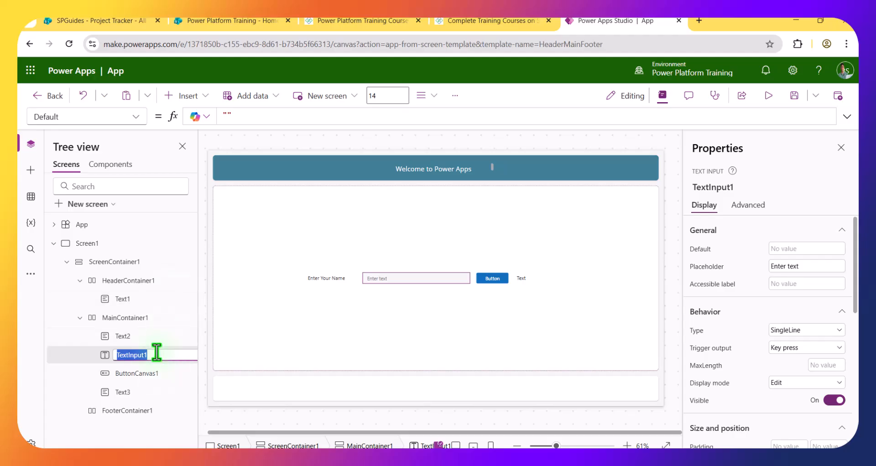
pyautogui.write('t')
pyautogui.press('Escape')
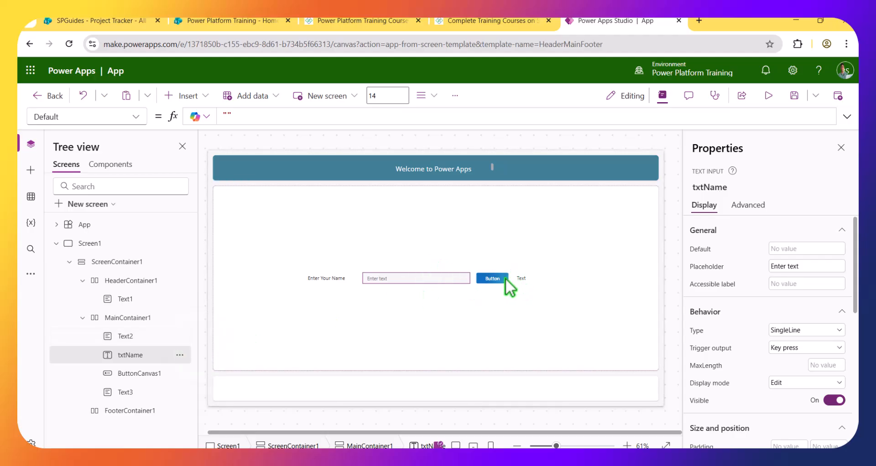
# Step: Rename the main container's button as btnSubmit
pyautogui.click(504, 279)
pyautogui.rightClick(139, 374)
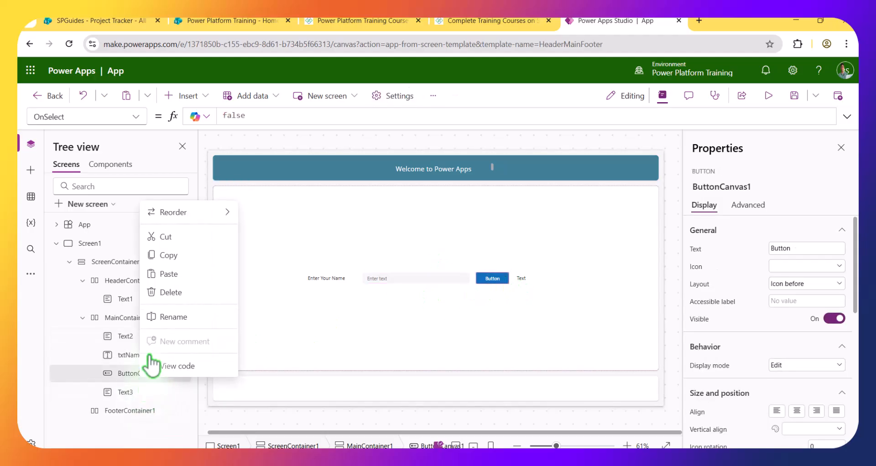
pyautogui.click(167, 317)
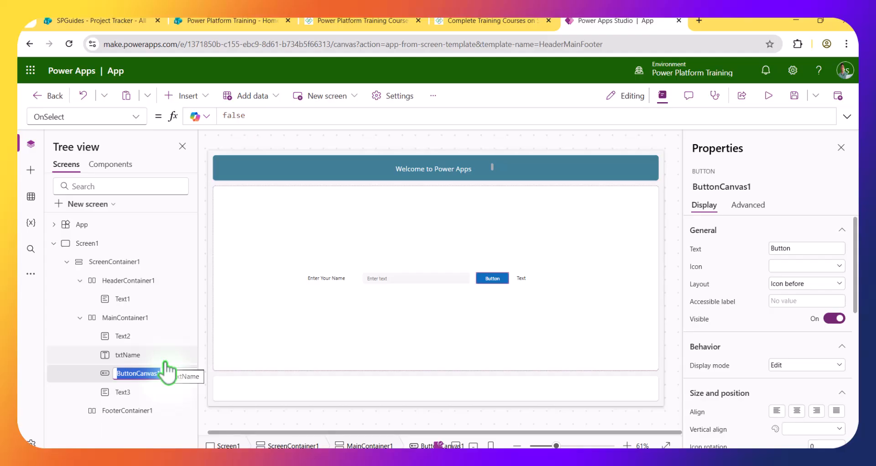
pyautogui.write('btnSubmi')
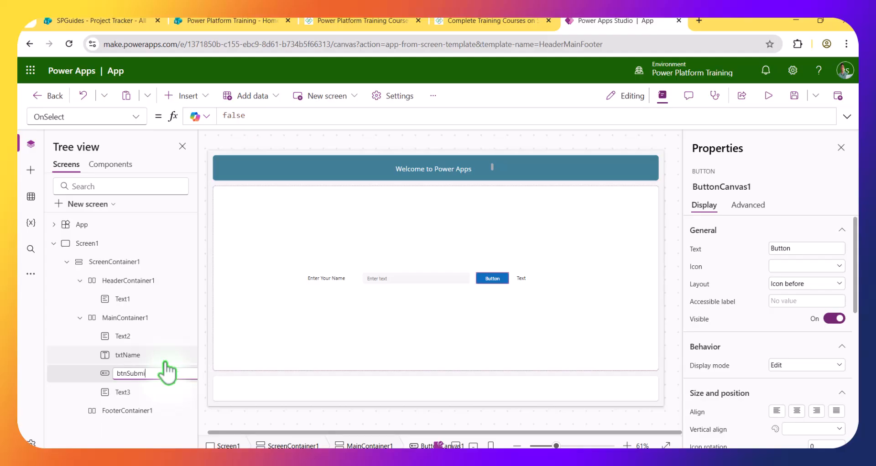
pyautogui.write('t')
pyautogui.press('Return')
# Step: Rename the text label beside the button as lblResult
pyautogui.click(521, 279)
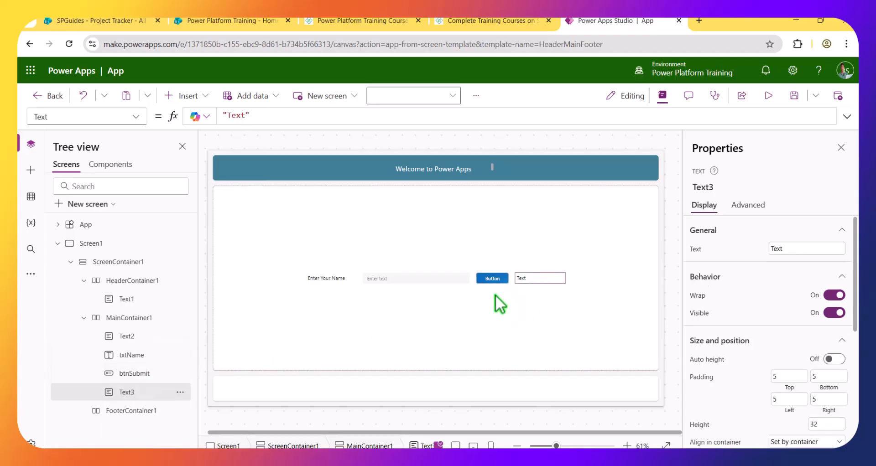
pyautogui.rightClick(127, 391)
pyautogui.click(156, 328)
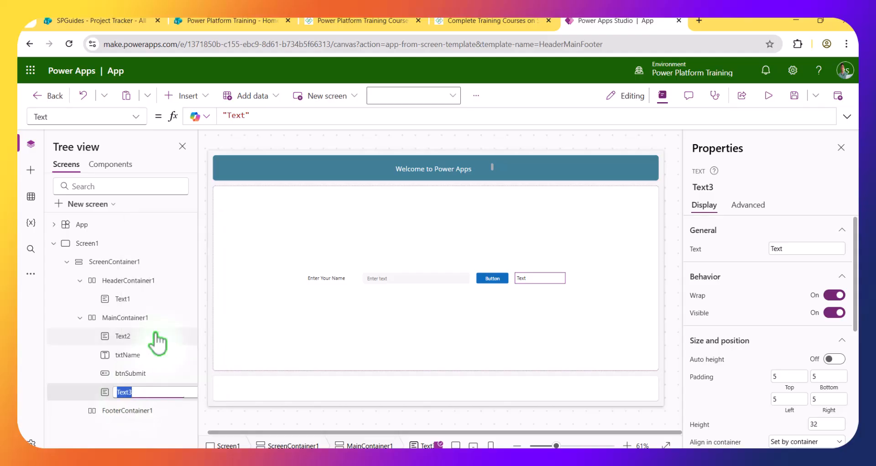
pyautogui.write('lblResumt')
pyautogui.press('Return')
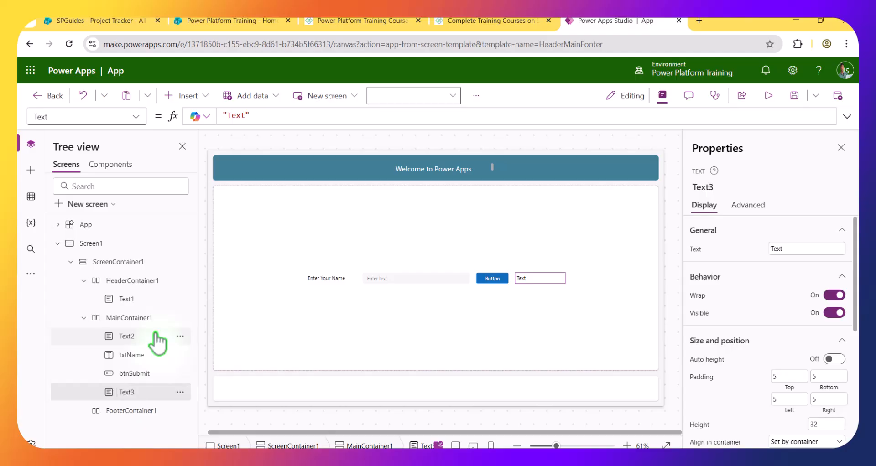
pyautogui.rightClick(152, 392)
pyautogui.click(178, 339)
pyautogui.click(158, 394)
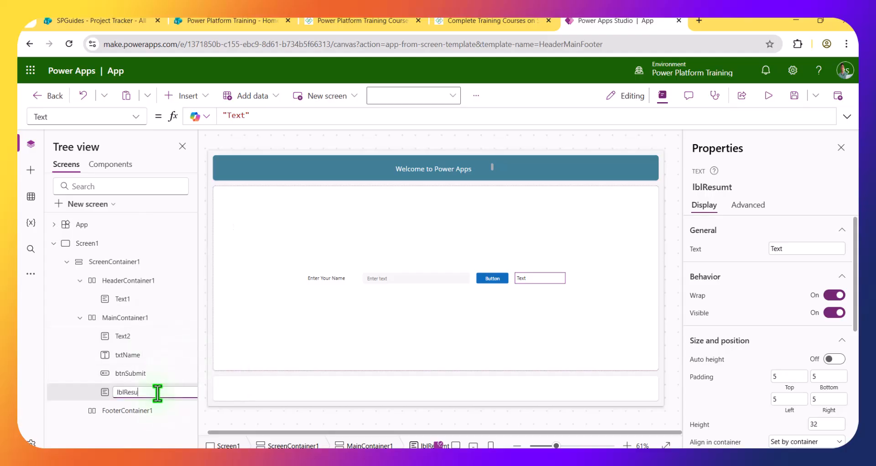
pyautogui.write('lt')
pyautogui.press('Return')
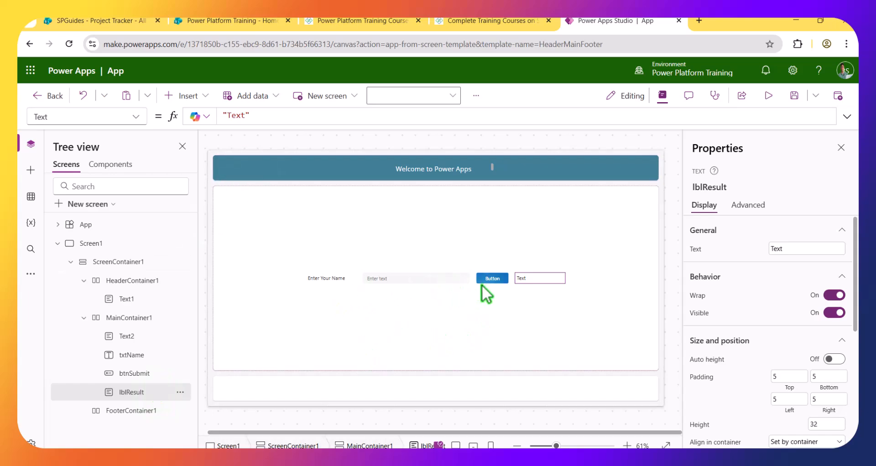
# Step: Set the button's text to "Submit" and preview the app before returning to the editor
pyautogui.click(497, 278)
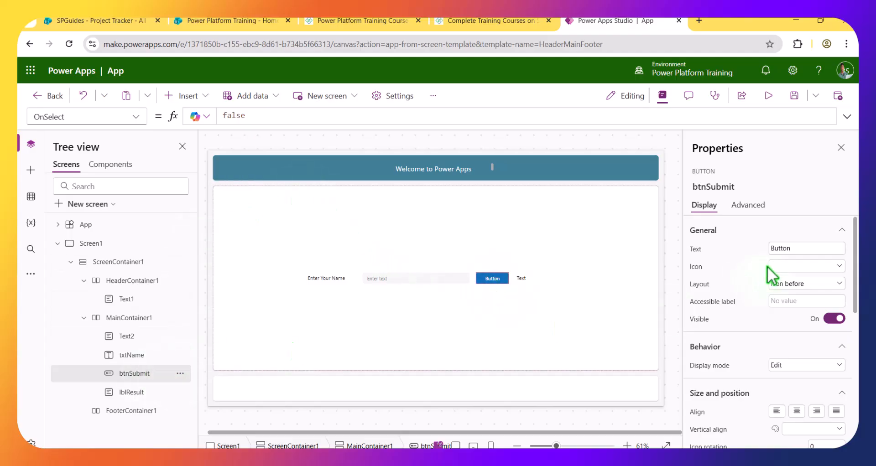
pyautogui.doubleClick(778, 248)
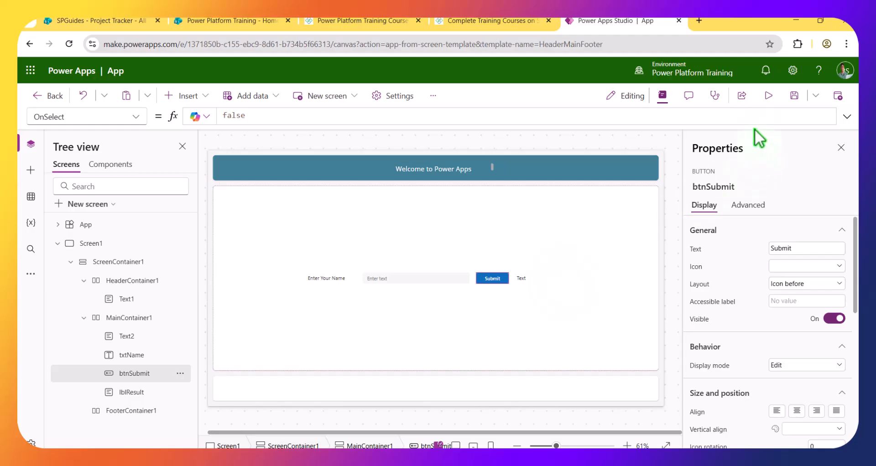
pyautogui.click(768, 95)
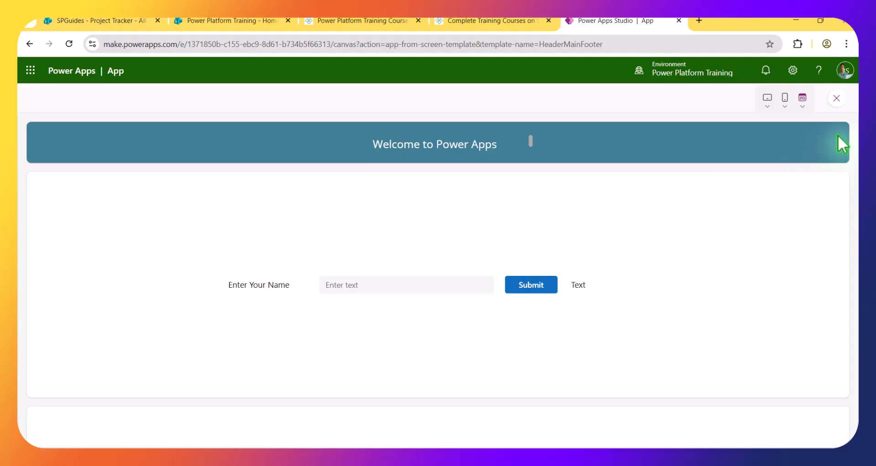
pyautogui.click(837, 99)
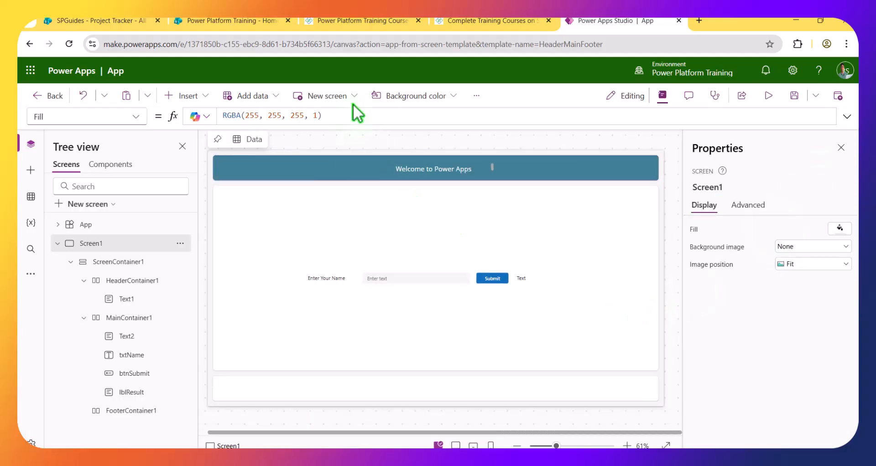
# Step: Switch to the SPGuides Power Platform training course page and examine its table of content and reasons to join
pyautogui.click(368, 23)
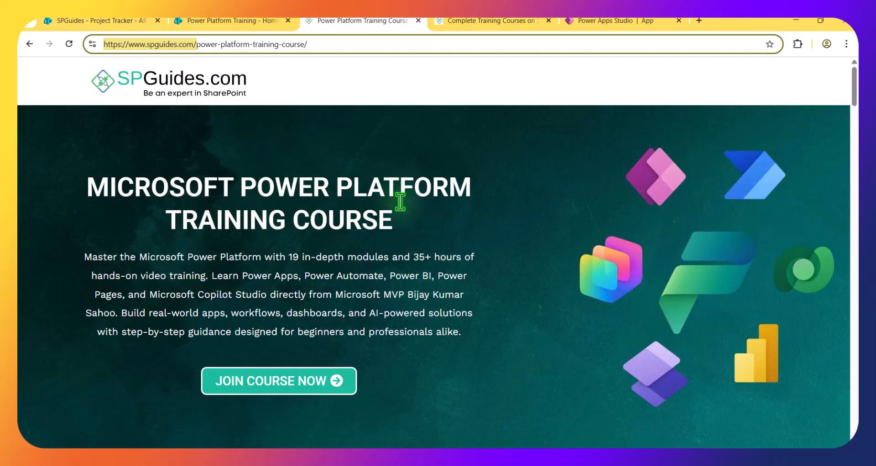
pyautogui.scroll(-5, 399, 233)
pyautogui.scroll(-15, 399, 232)
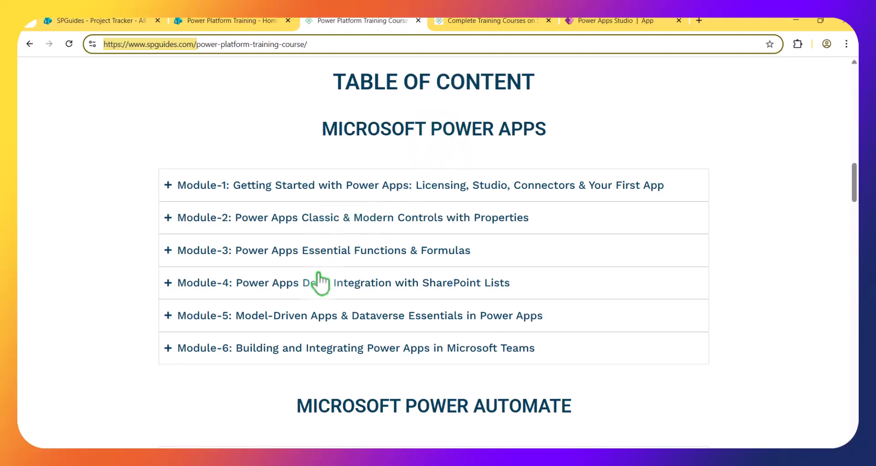
pyautogui.click(171, 185)
pyautogui.click(171, 185)
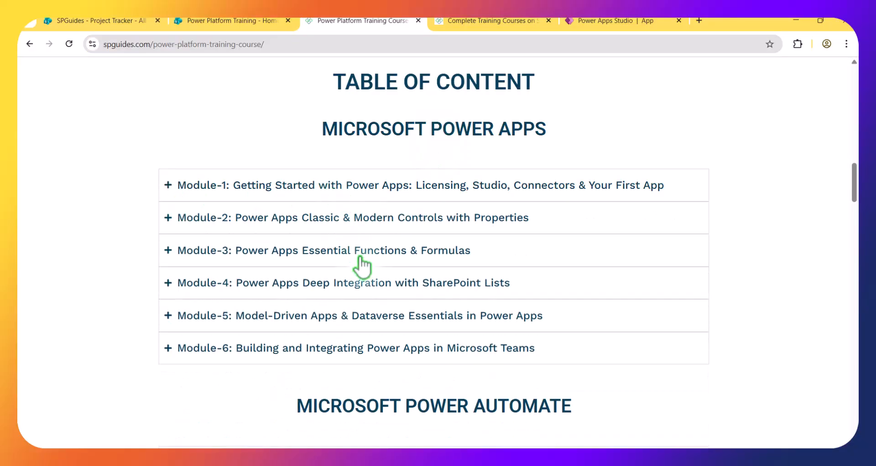
pyautogui.scroll(-3, 397, 283)
pyautogui.scroll(-10, 420, 284)
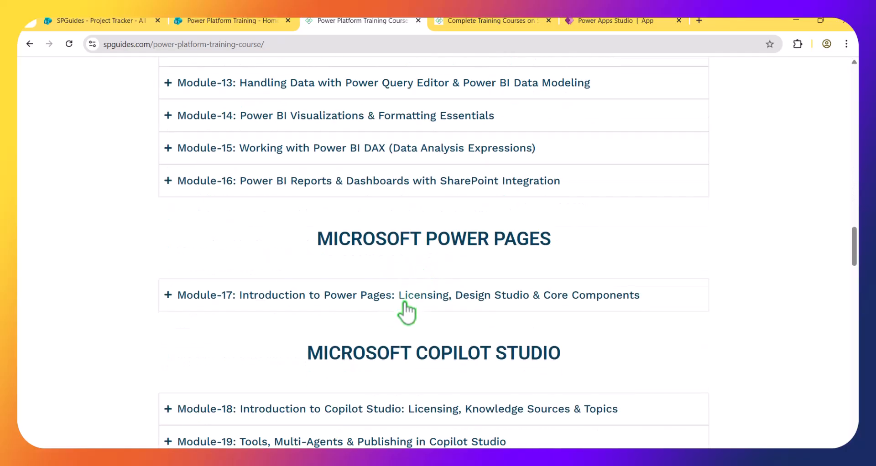
pyautogui.scroll(-2, 415, 273)
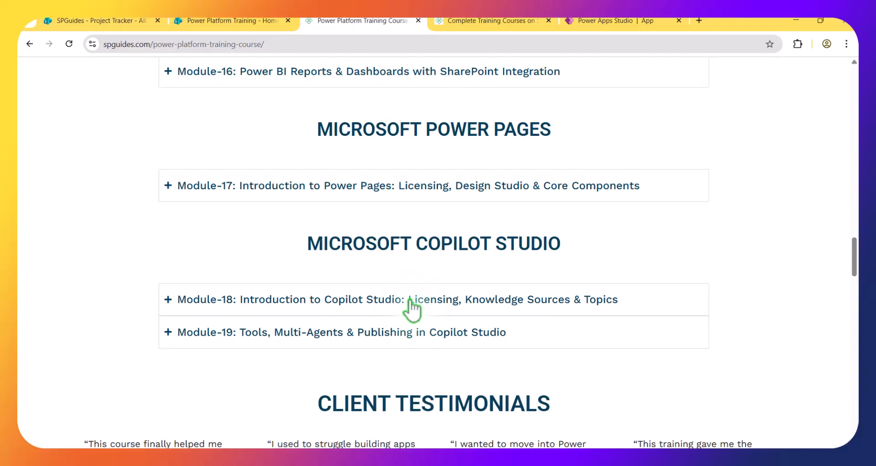
pyautogui.scroll(6, 411, 299)
pyautogui.scroll(15, 412, 307)
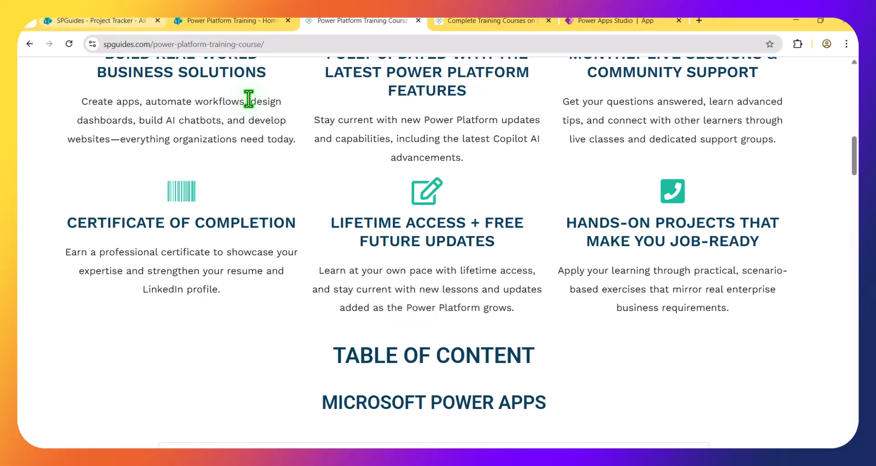
pyautogui.scroll(4, 397, 113)
pyautogui.scroll(3, 396, 113)
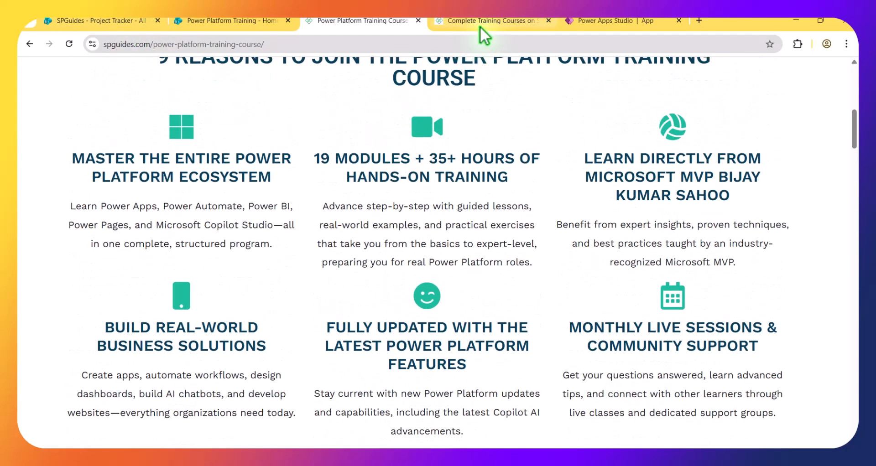
# Step: Open the SPGuides complete training courses page and examine the course bundle, individual courses and downloadable solutions
pyautogui.click(480, 22)
pyautogui.scroll(-10, 426, 157)
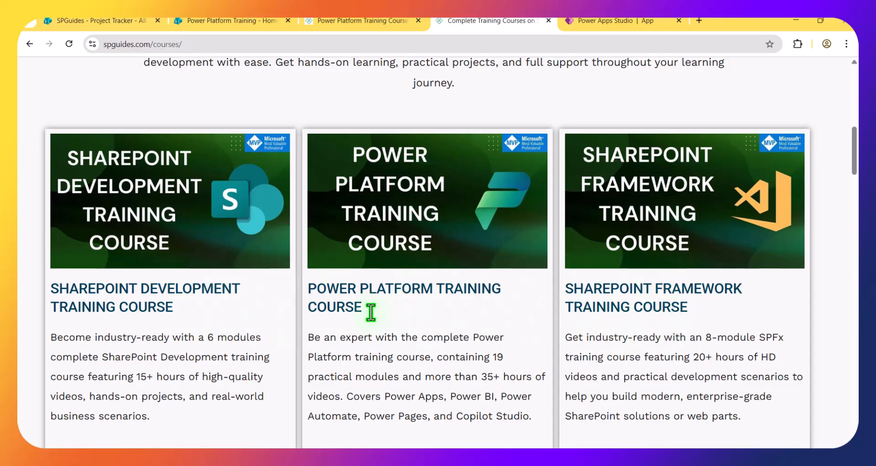
pyautogui.scroll(-5, 713, 347)
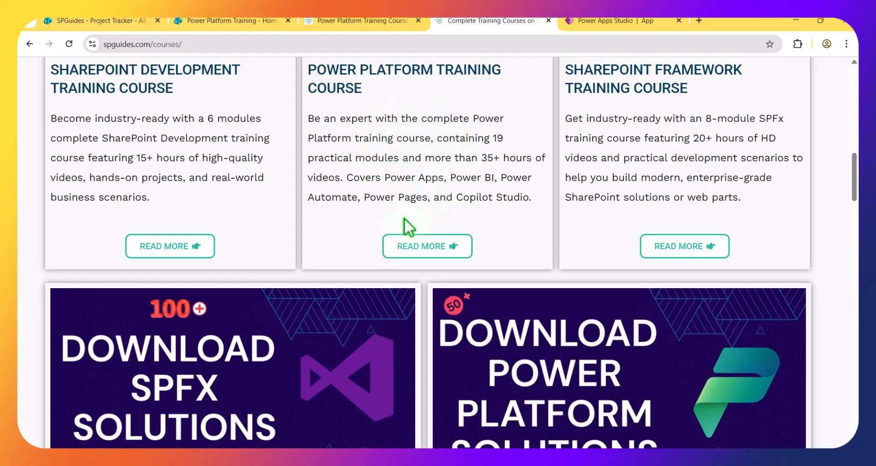
pyautogui.scroll(-2, 319, 287)
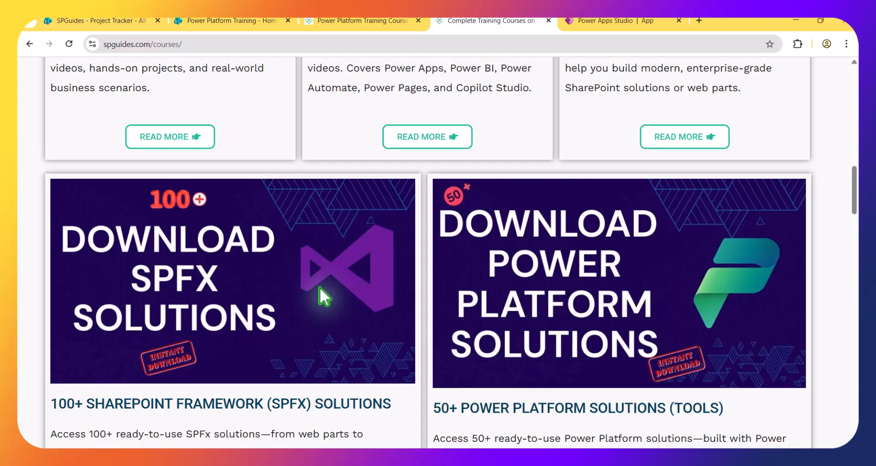
pyautogui.scroll(-2, 319, 286)
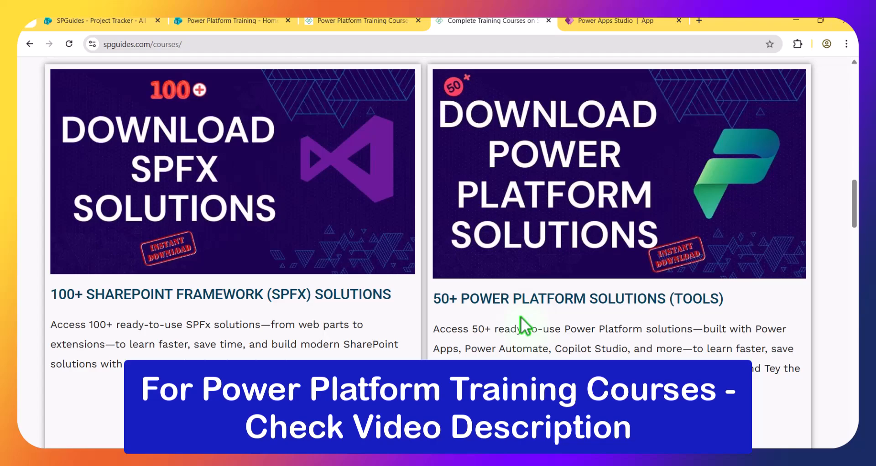
pyautogui.scroll(12, 525, 325)
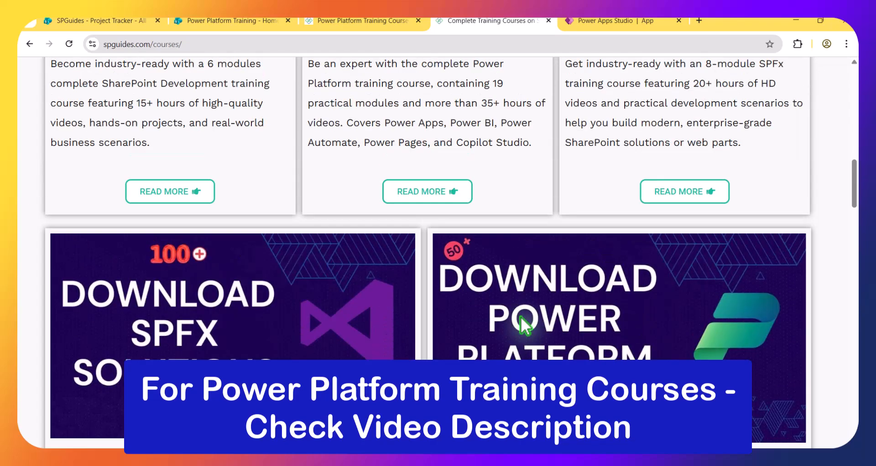
pyautogui.scroll(8, 520, 318)
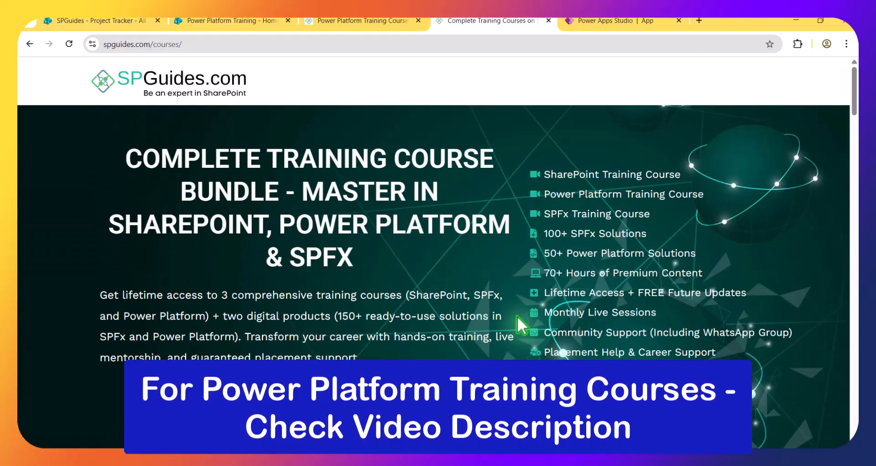
pyautogui.scroll(-8, 533, 319)
pyautogui.scroll(9, 547, 322)
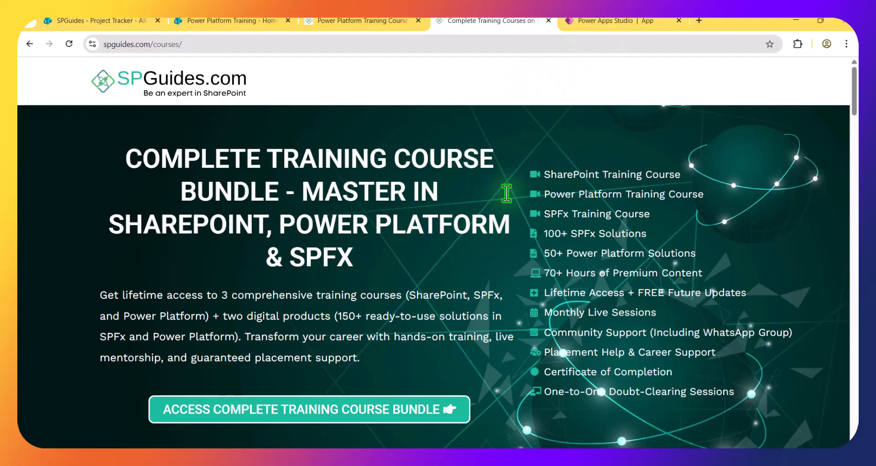
# Step: Switch to the Power Apps Studio app, set lblResult's Text to an empty string "", and preview the app before returning to the editor
pyautogui.click(609, 23)
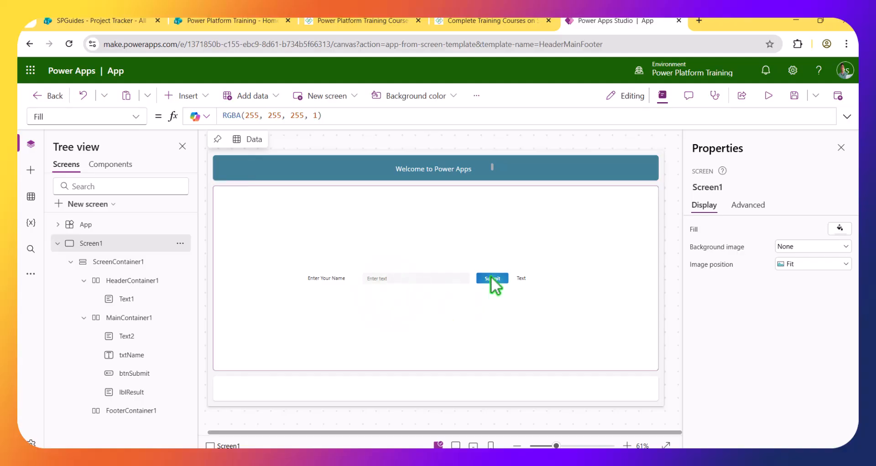
pyautogui.click(521, 279)
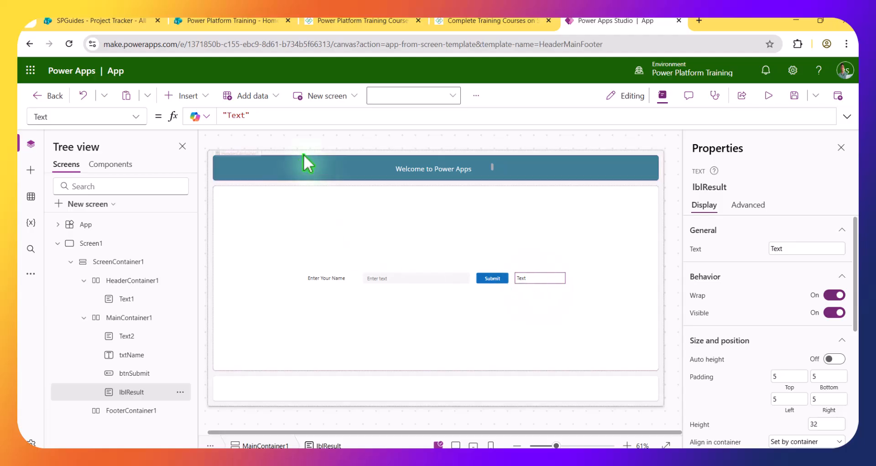
pyautogui.doubleClick(238, 116)
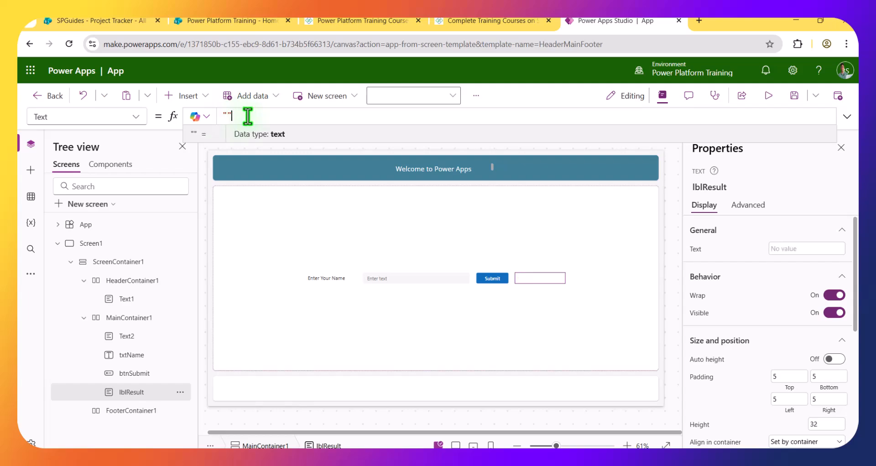
pyautogui.click(775, 98)
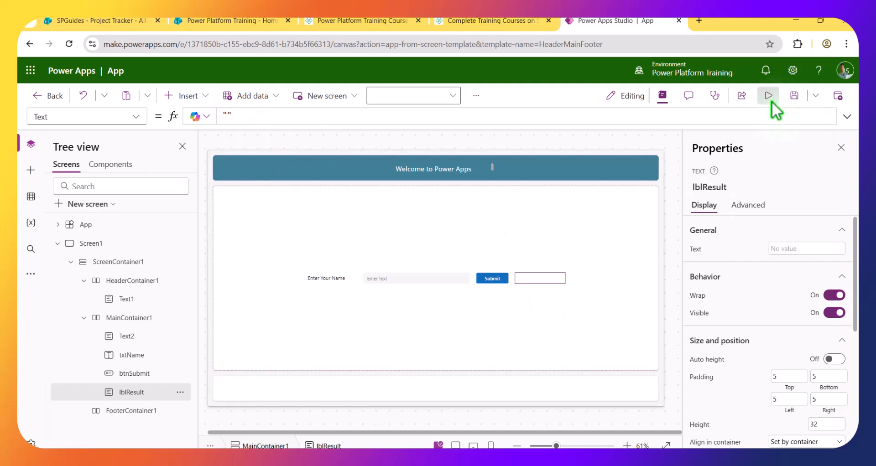
pyautogui.press('Escape')
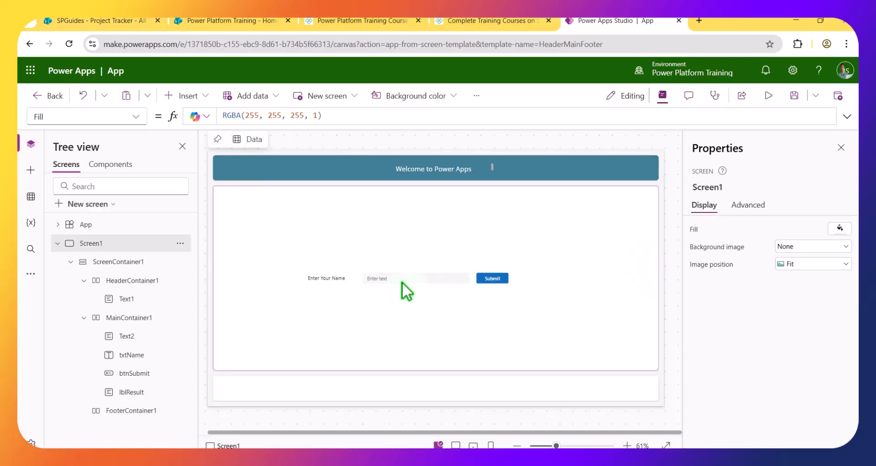
# Step: Set the OnSelect formula of btnSubmit to Set(varName,txtName.Text)
pyautogui.click(494, 279)
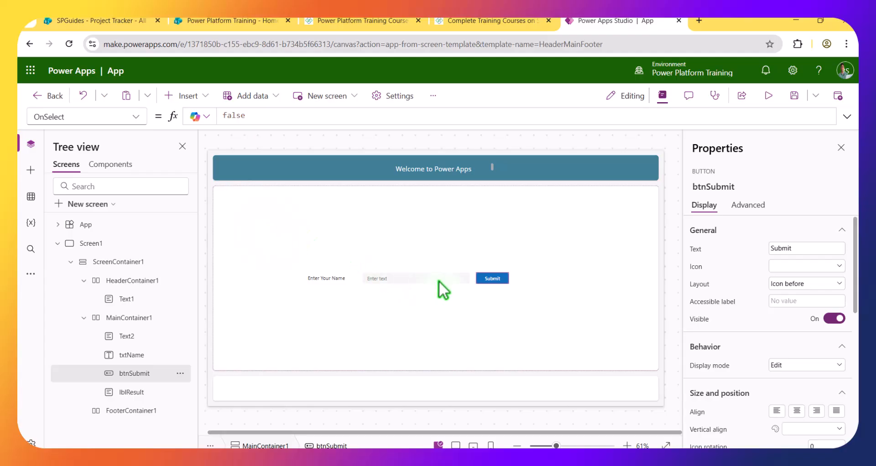
pyautogui.doubleClick(222, 117)
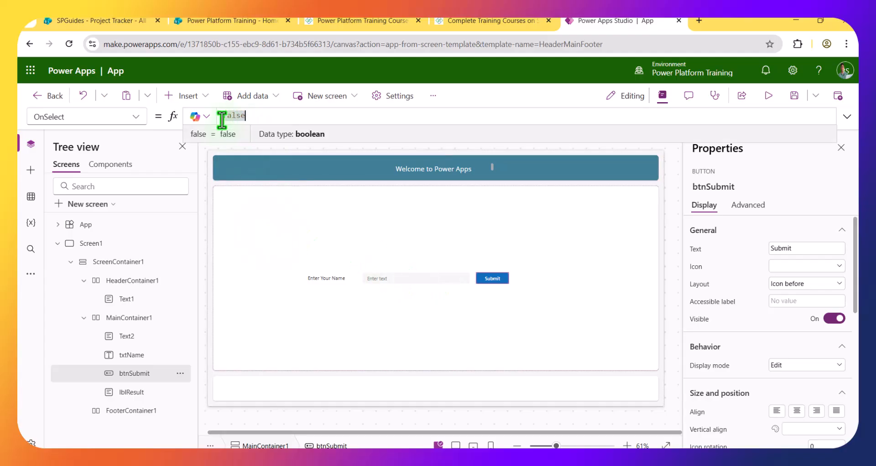
pyautogui.press('BackSpace')
pyautogui.write('Set(')
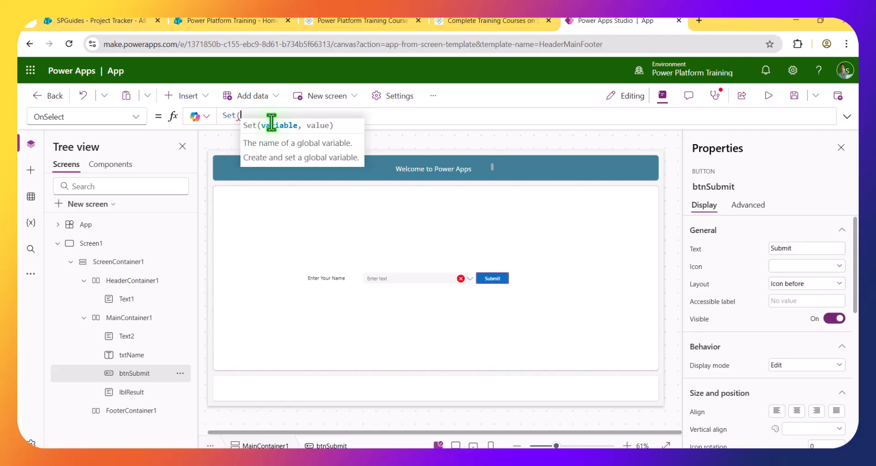
pyautogui.write('var')
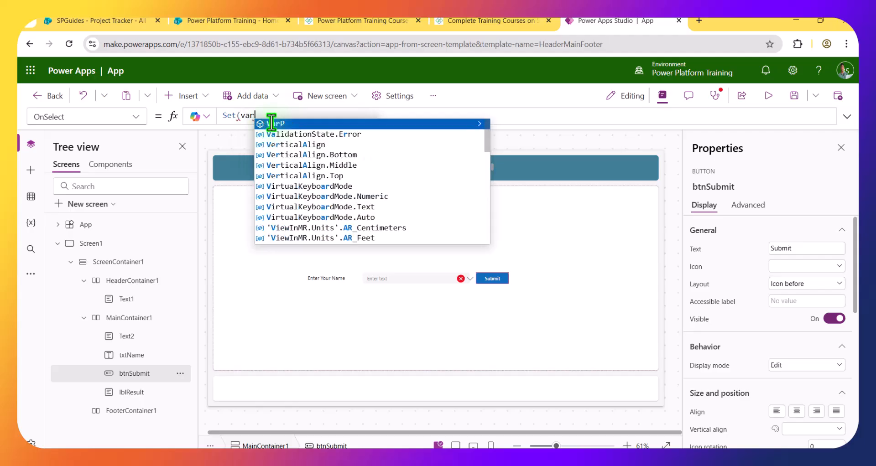
pyautogui.write('Name')
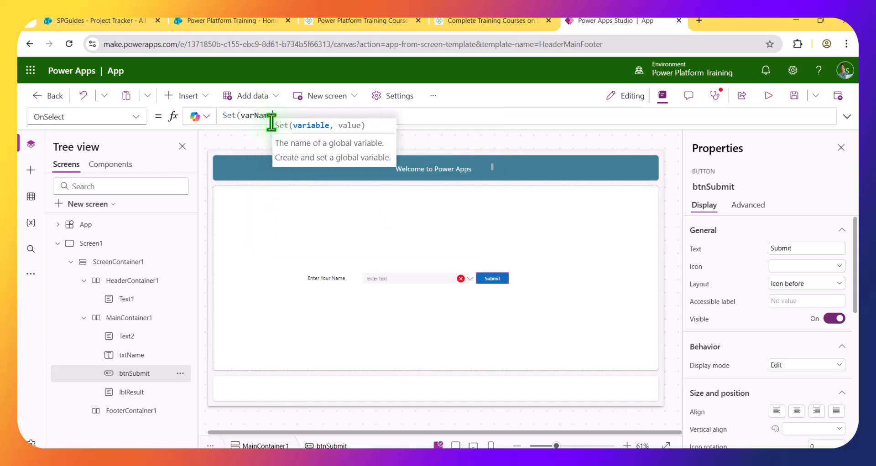
pyautogui.write(',')
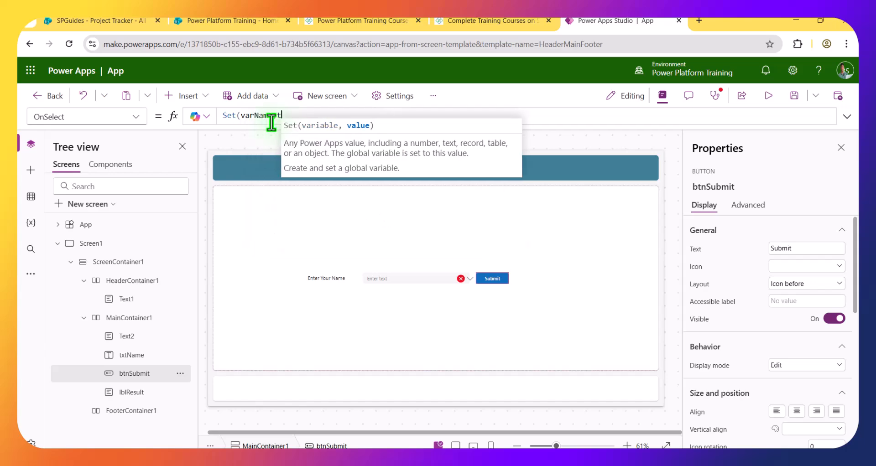
pyautogui.write('txt')
pyautogui.press('Tab')
pyautogui.write('.Text')
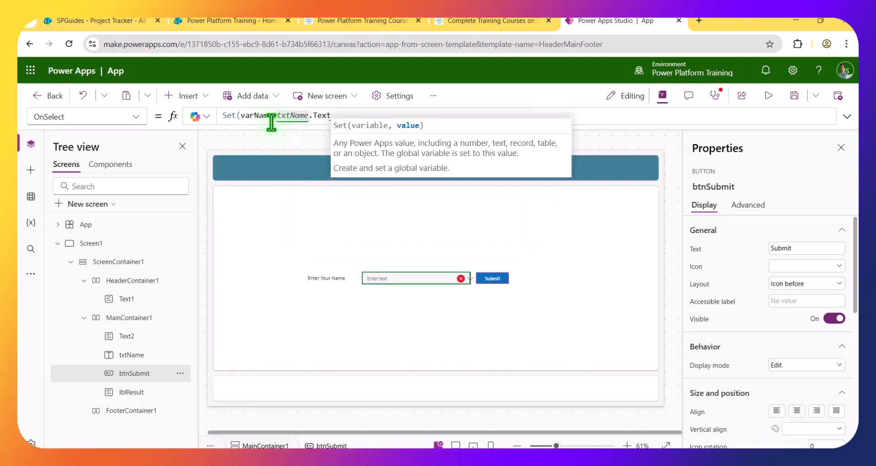
pyautogui.write(')')
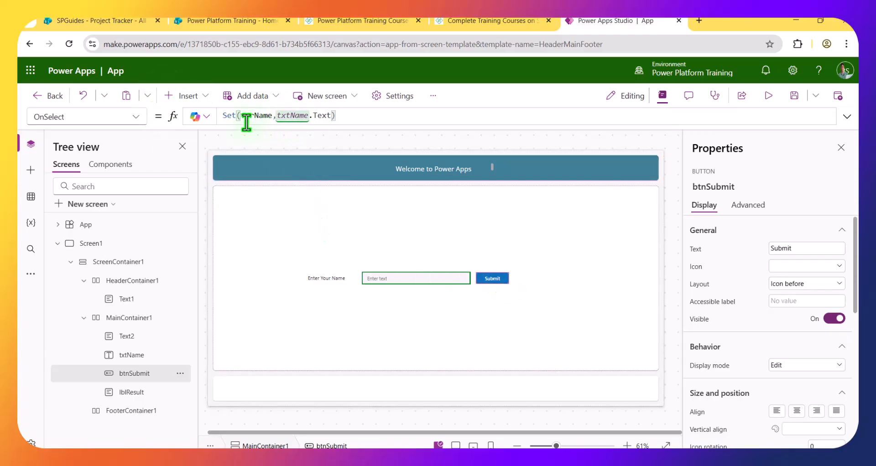
# Step: Set the Text property of lblResult to the variable varName
pyautogui.click(122, 392)
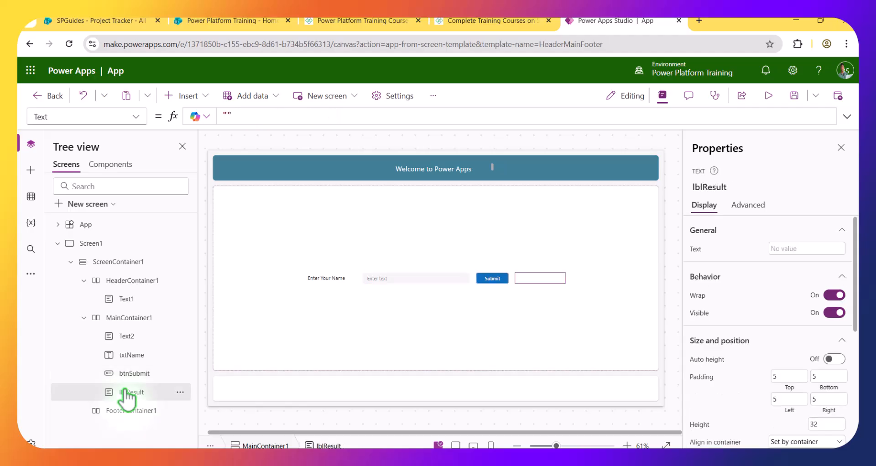
pyautogui.doubleClick(241, 116)
pyautogui.write('v')
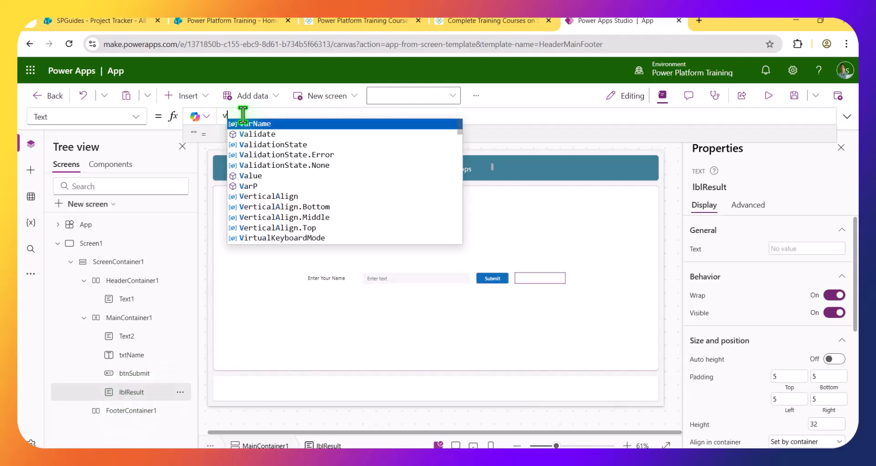
pyautogui.click(246, 122)
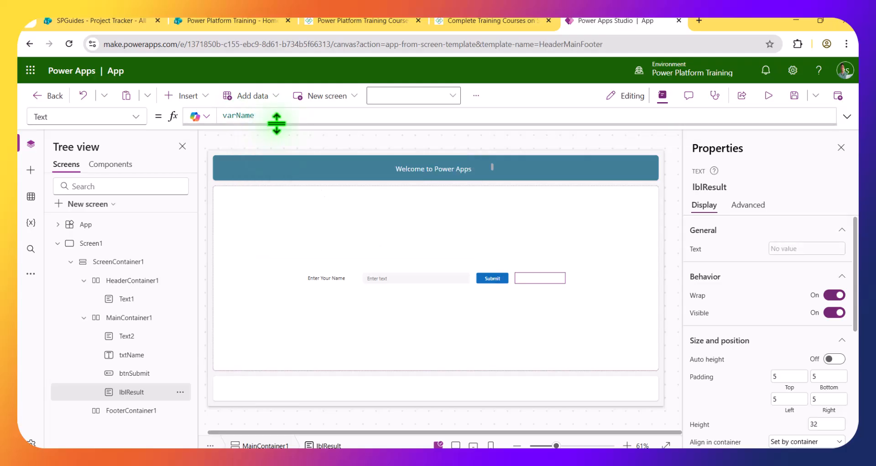
# Step: Preview the app, fill in and submit a name, and return to the editor
pyautogui.click(768, 96)
pyautogui.click(439, 286)
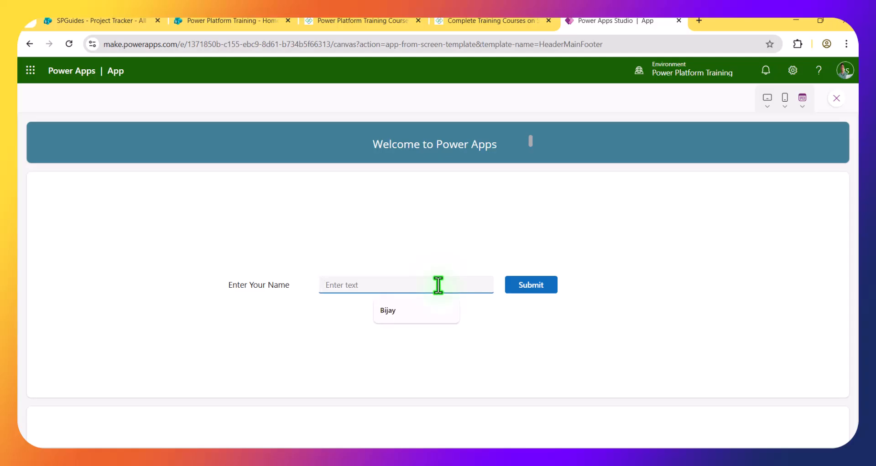
pyautogui.click(438, 304)
pyautogui.click(549, 287)
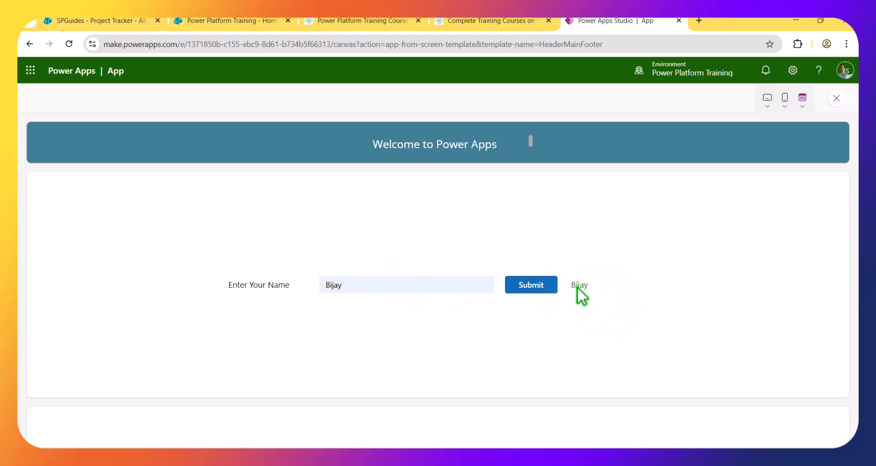
pyautogui.click(836, 98)
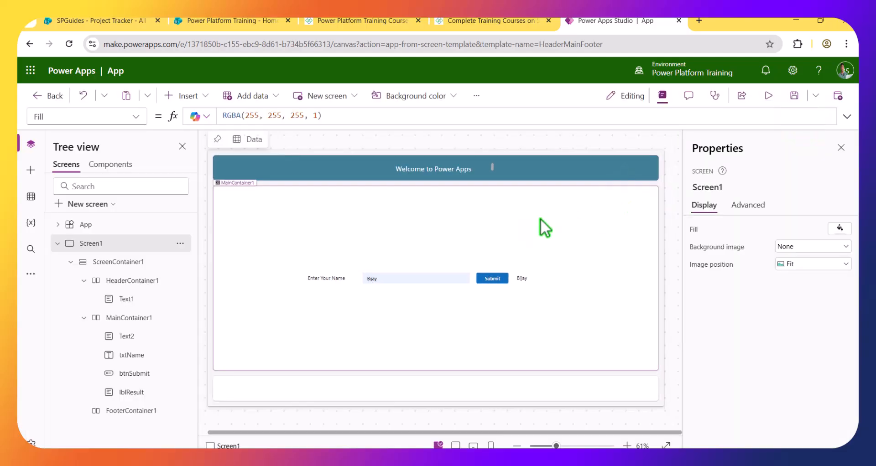
# Step: Prefix the name with a greeting in btnSubmit's OnSelect formula: Set(varName,"Hello: "& txtName.Text)
pyautogui.click(496, 279)
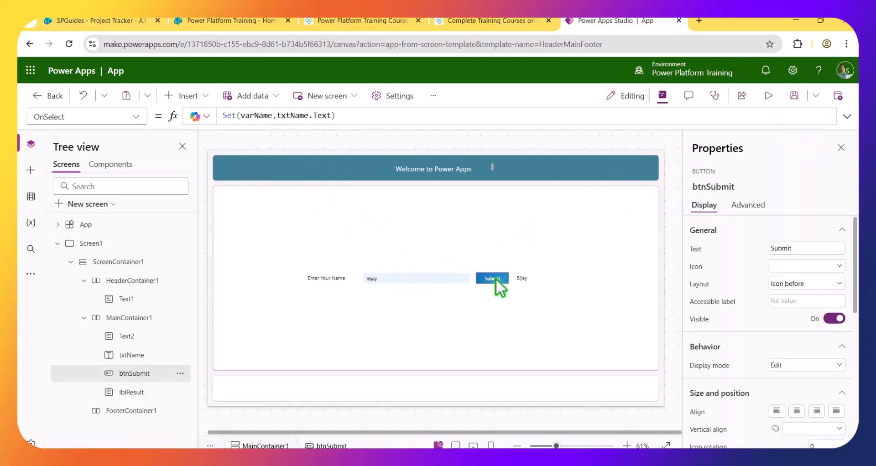
pyautogui.doubleClick(292, 116)
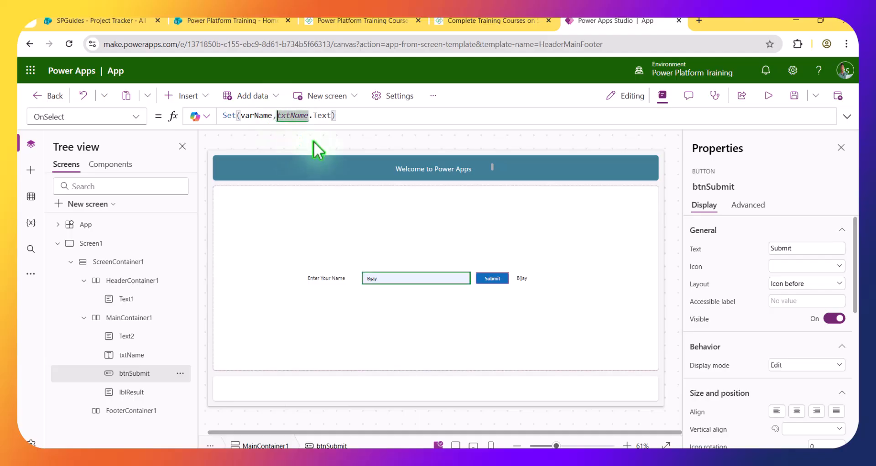
pyautogui.press('Left')
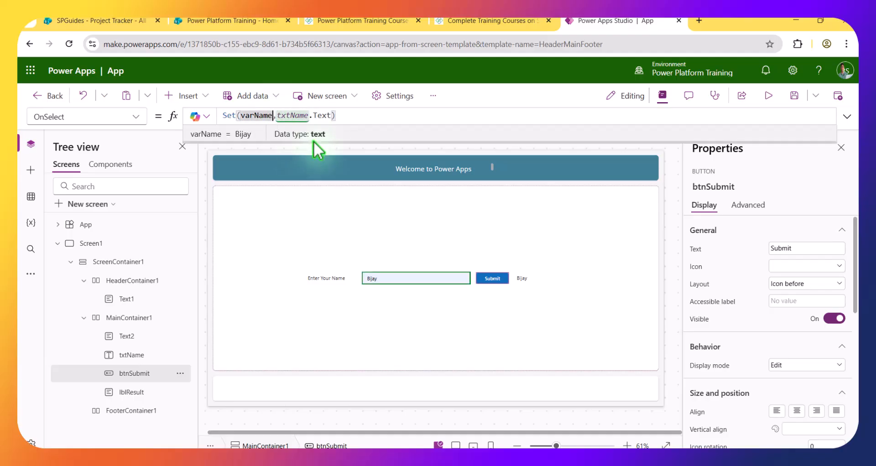
pyautogui.press('Right')
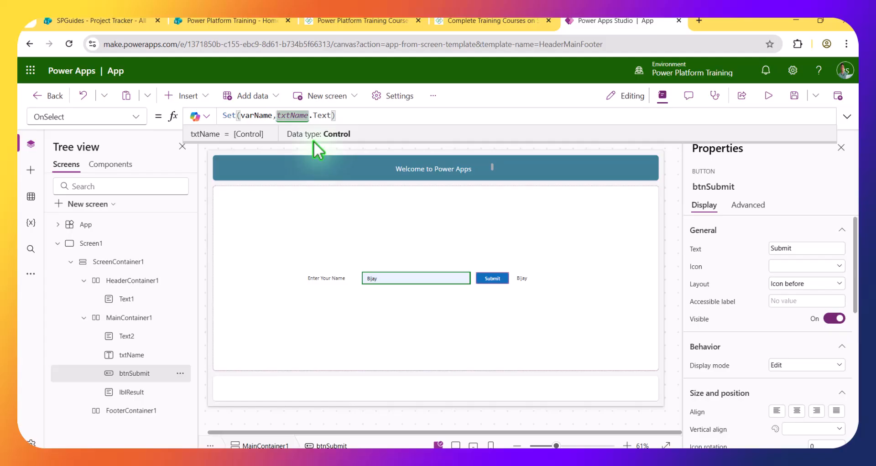
pyautogui.write('"')
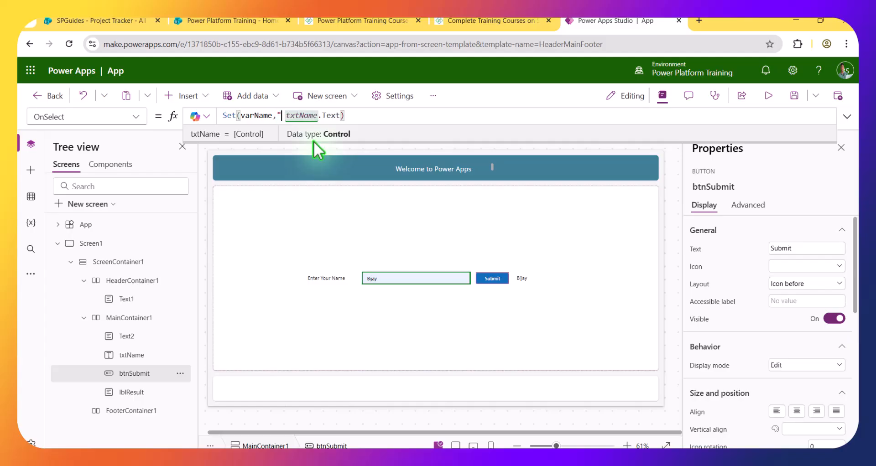
pyautogui.write('Hello')
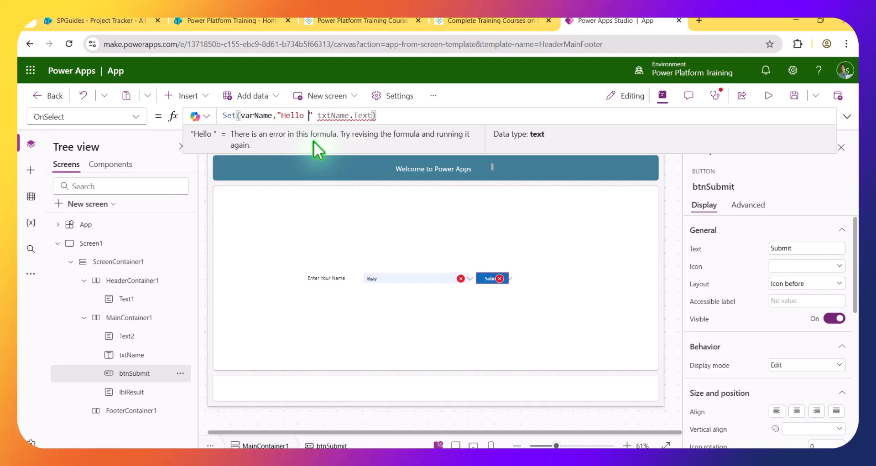
pyautogui.press('BackSpace')
pyautogui.write(':')
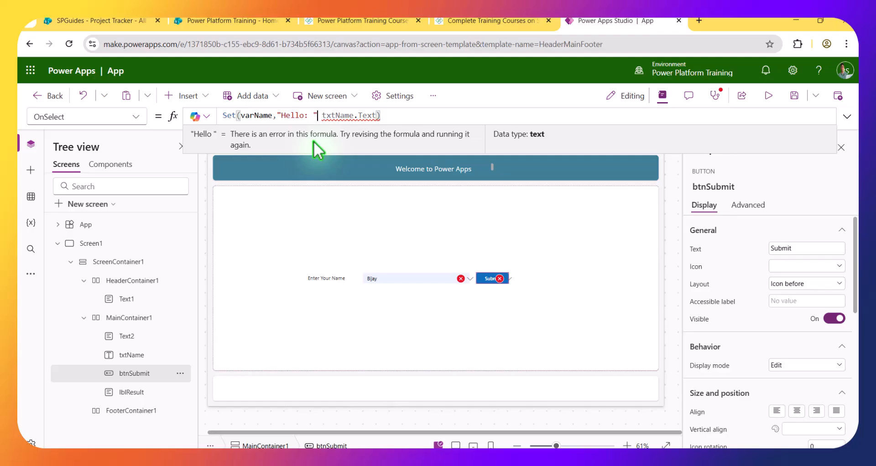
pyautogui.press('Right')
pyautogui.write('&')
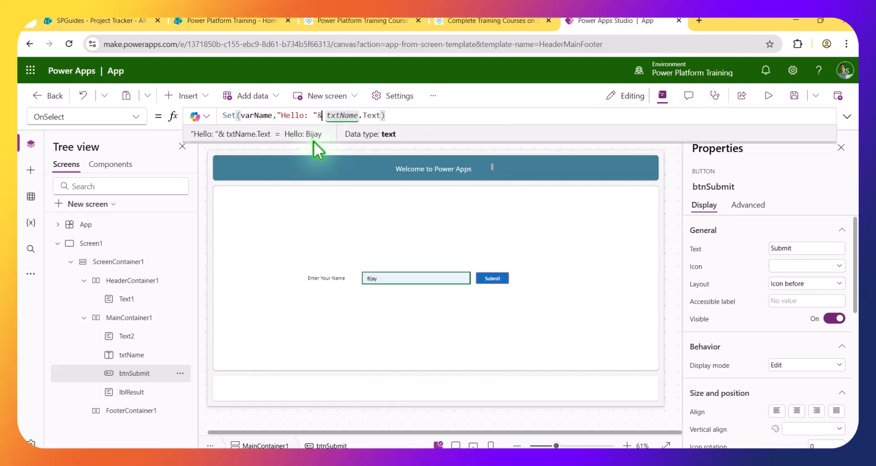
# Step: Preview the app, submit once with the name filled in and once with the input empty, and return to the editor
pyautogui.click(768, 95)
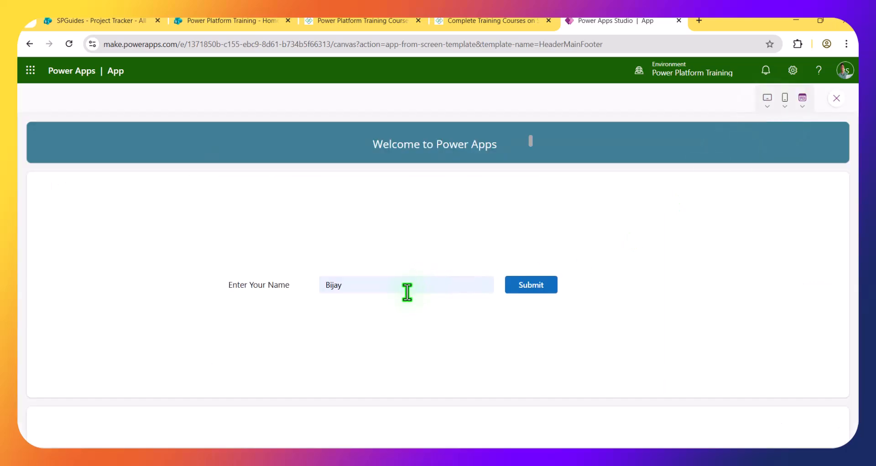
pyautogui.moveTo(382, 285); pyautogui.dragTo(313, 288)
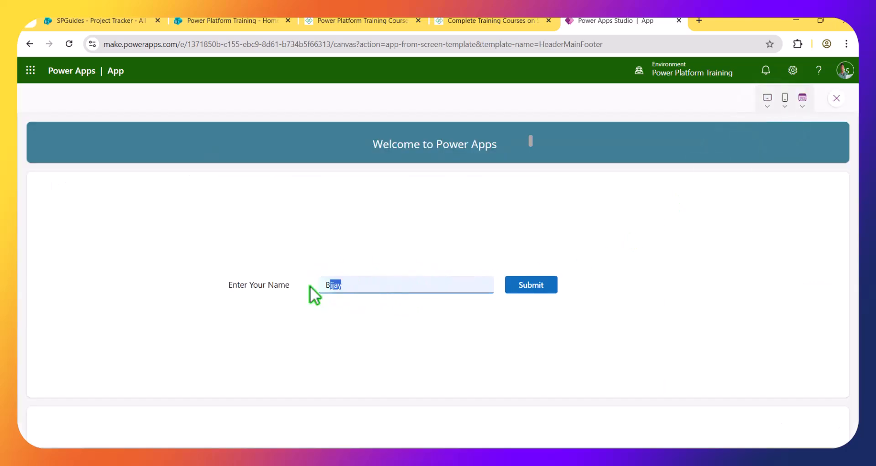
pyautogui.click(545, 290)
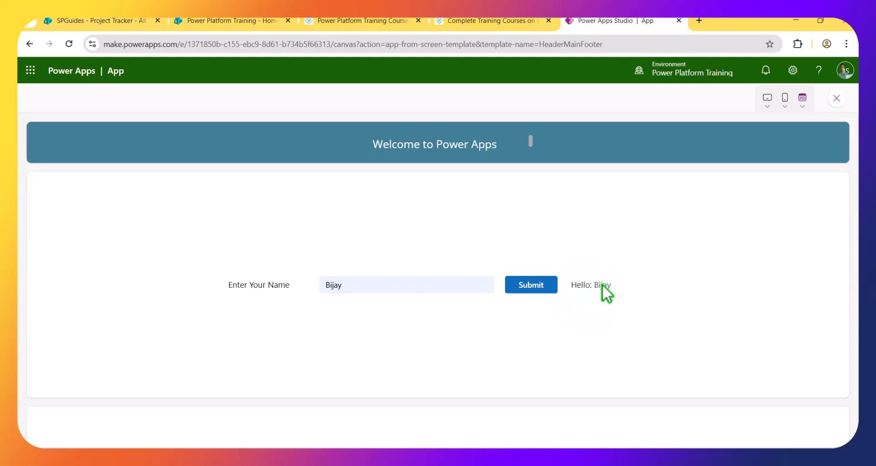
pyautogui.moveTo(391, 286); pyautogui.dragTo(319, 286)
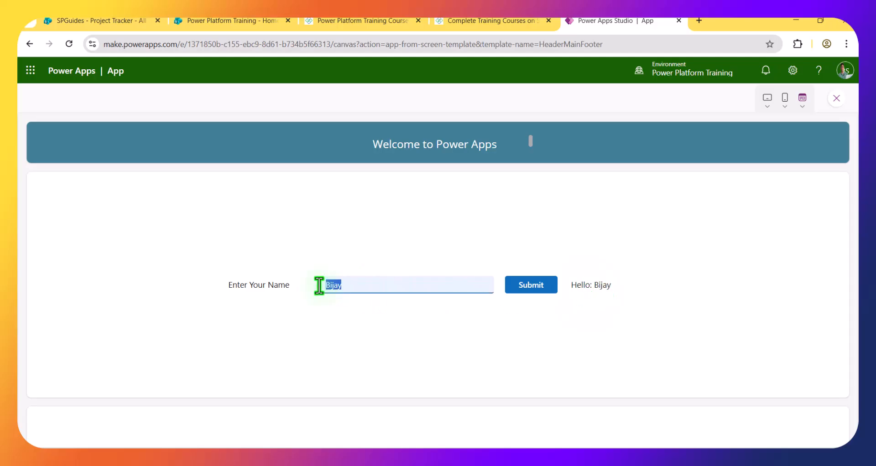
pyautogui.press('BackSpace')
pyautogui.click(524, 291)
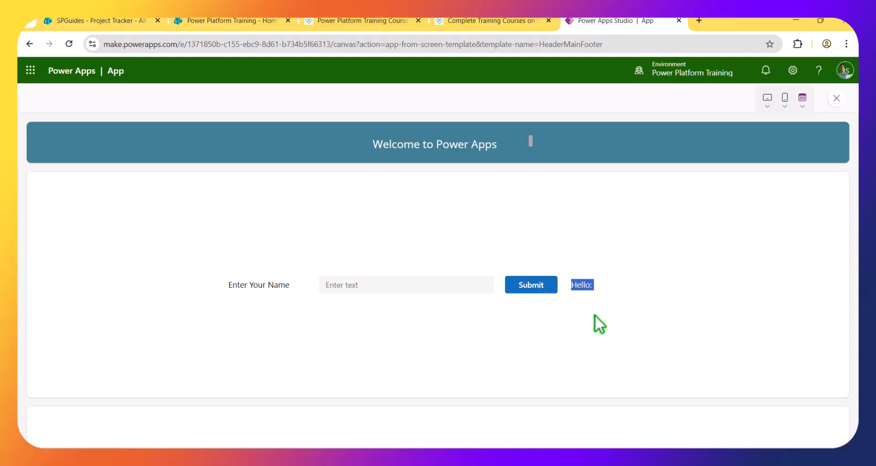
pyautogui.click(836, 99)
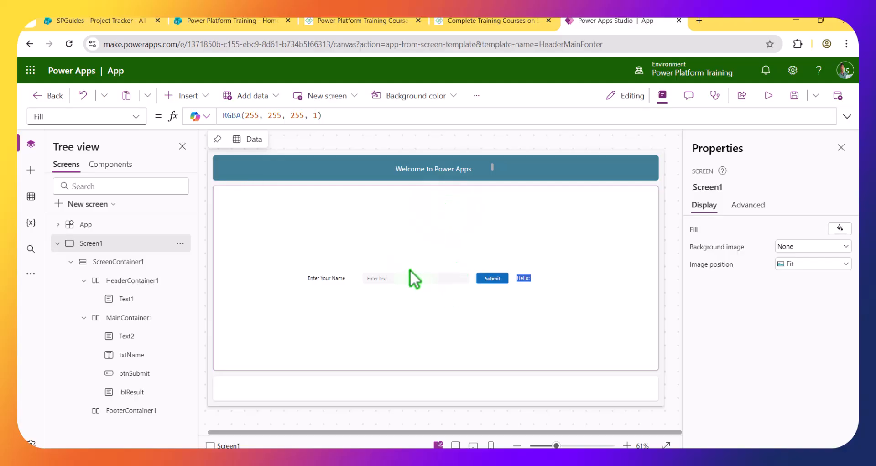
# Step: Start wrapping btnSubmit's OnSelect formula in an If function with txtName.Text as the tested value
pyautogui.click(496, 280)
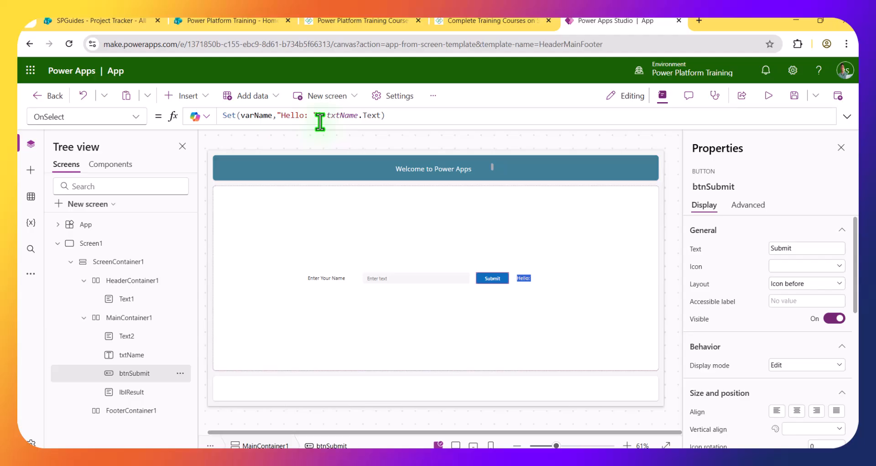
pyautogui.click(224, 116)
pyautogui.write('If(')
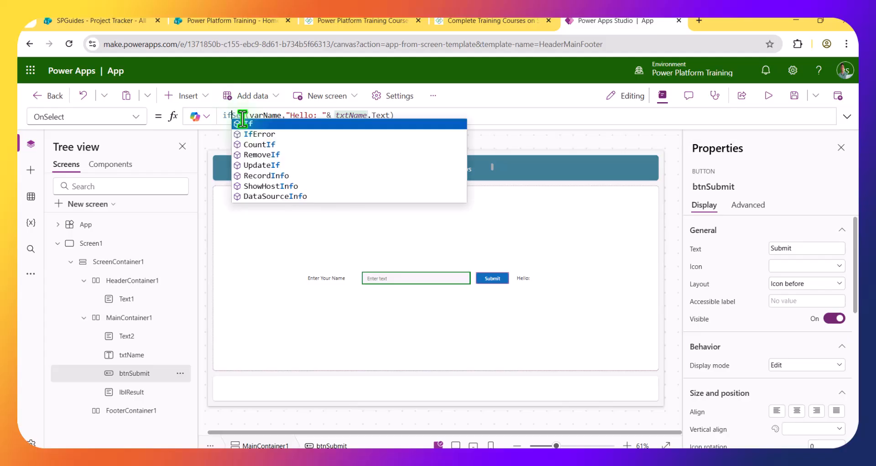
pyautogui.write('te')
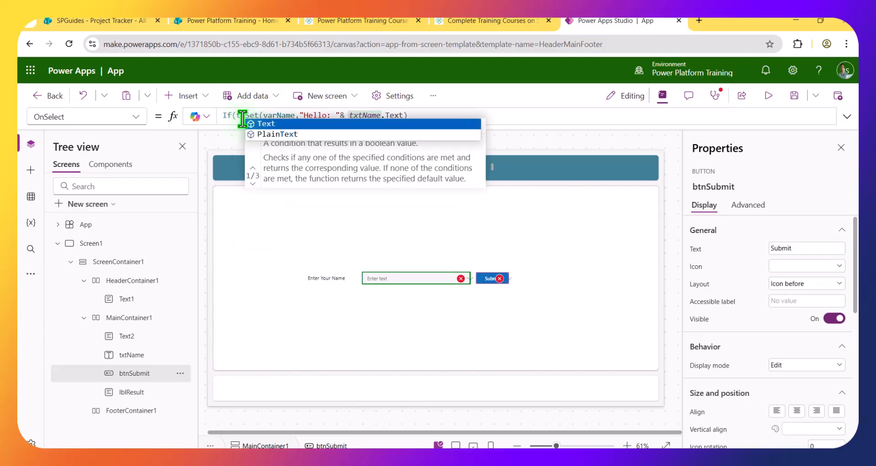
pyautogui.press('BackSpace')
pyautogui.press('BackSpace')
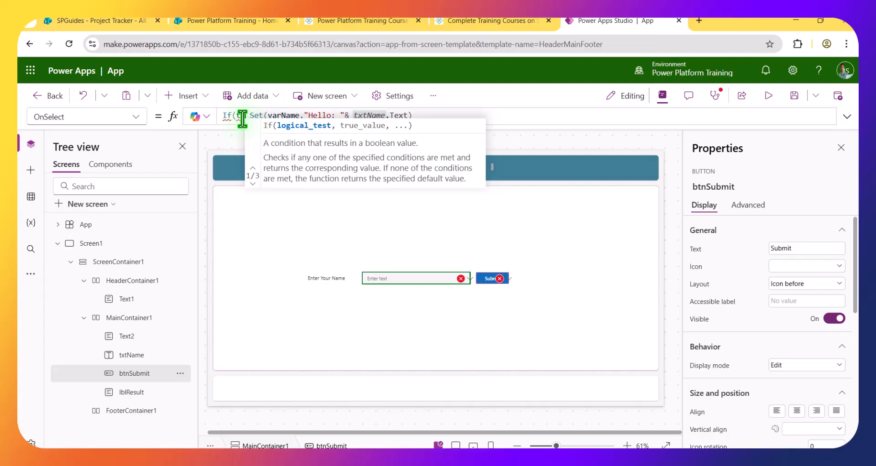
pyautogui.write('tx')
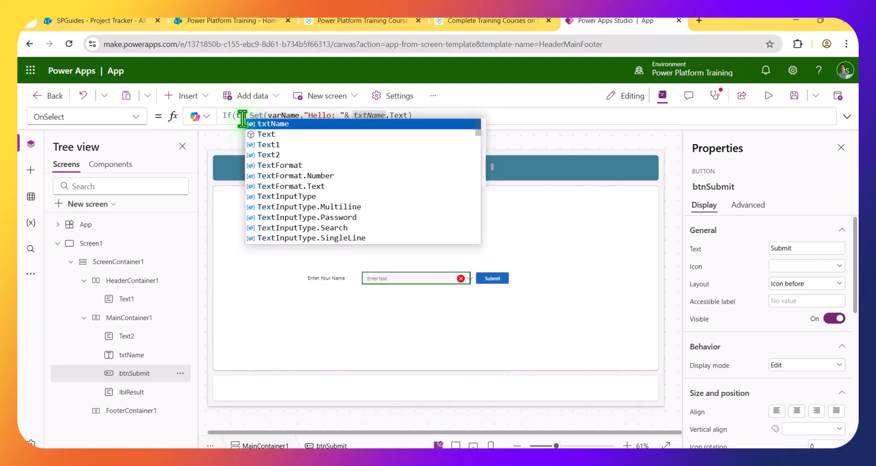
pyautogui.press('Tab')
pyautogui.write('.te')
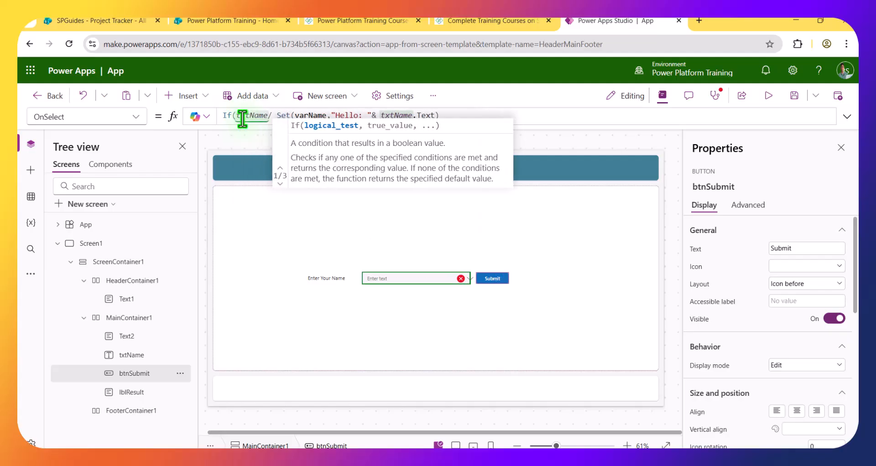
pyautogui.write('xt')
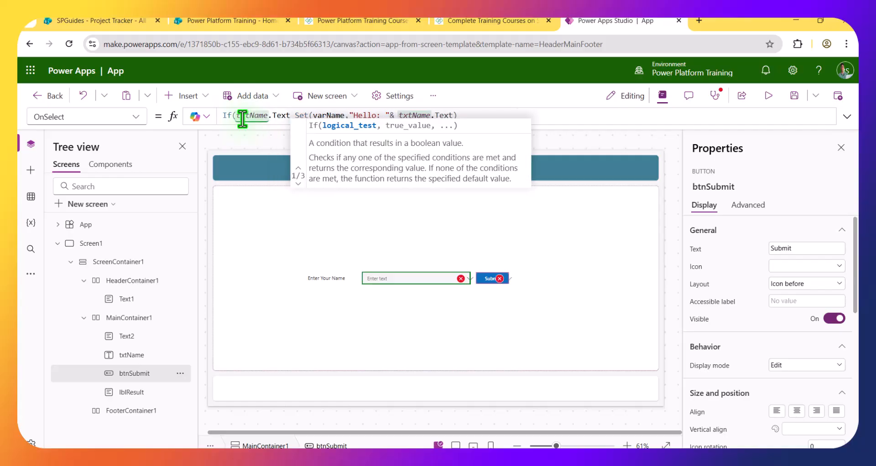
# Step: Add "" and the true result Set(varName,"") to the If, making the existing greeting Set call its closing else result
pyautogui.write('"",Set')
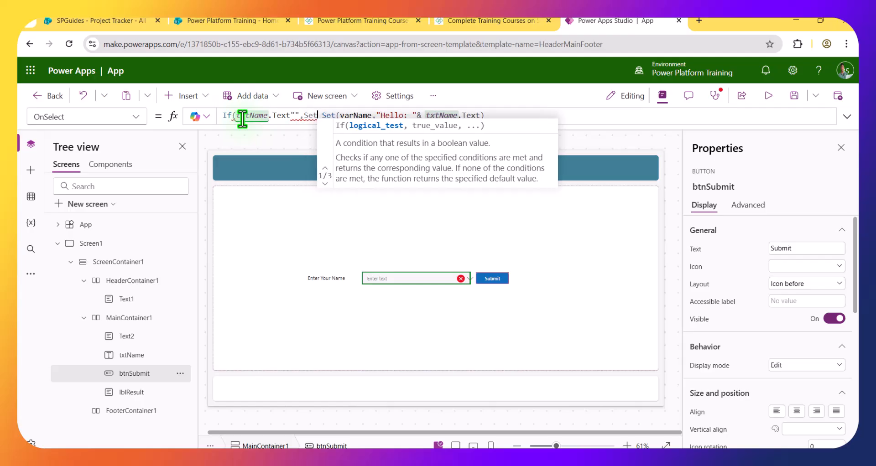
pyautogui.write('(v')
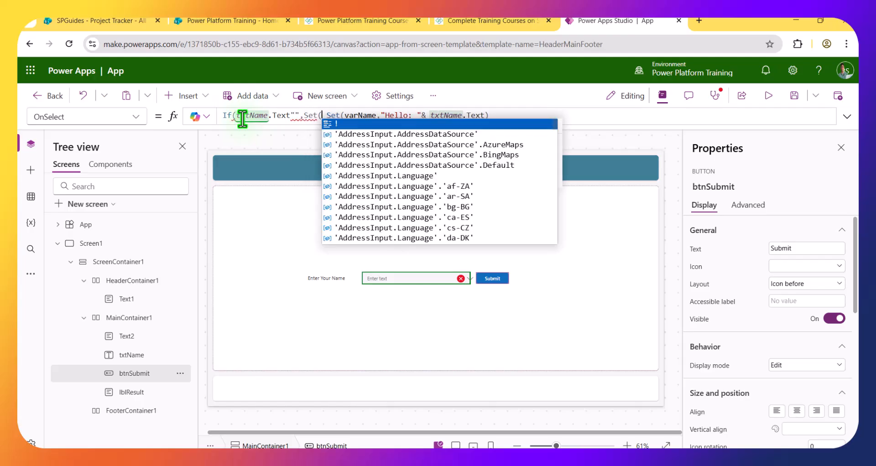
pyautogui.write('arName,')
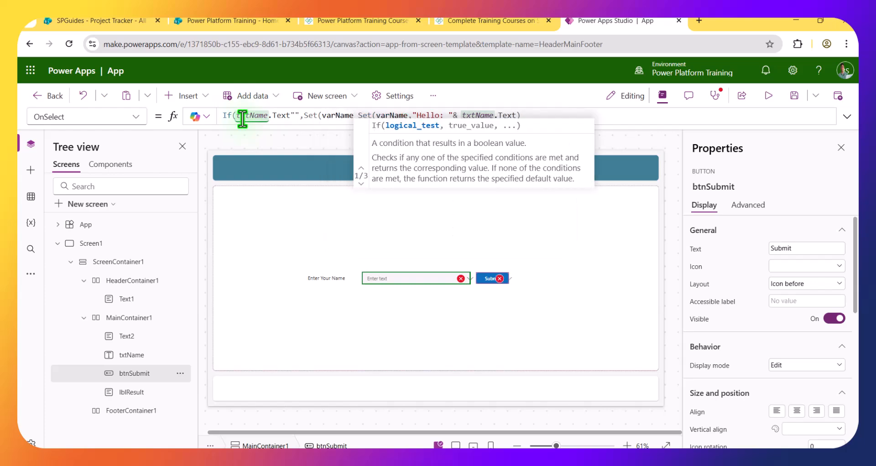
pyautogui.write('"")')
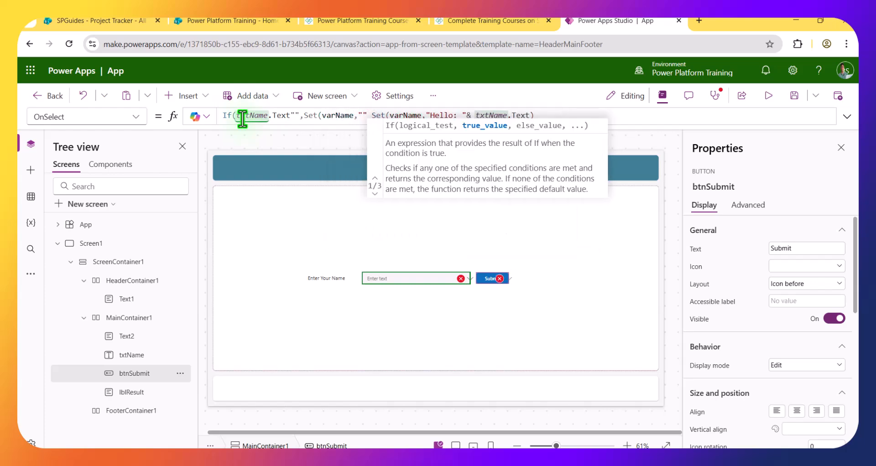
pyautogui.write(',')
pyautogui.press('End')
pyautogui.write(')')
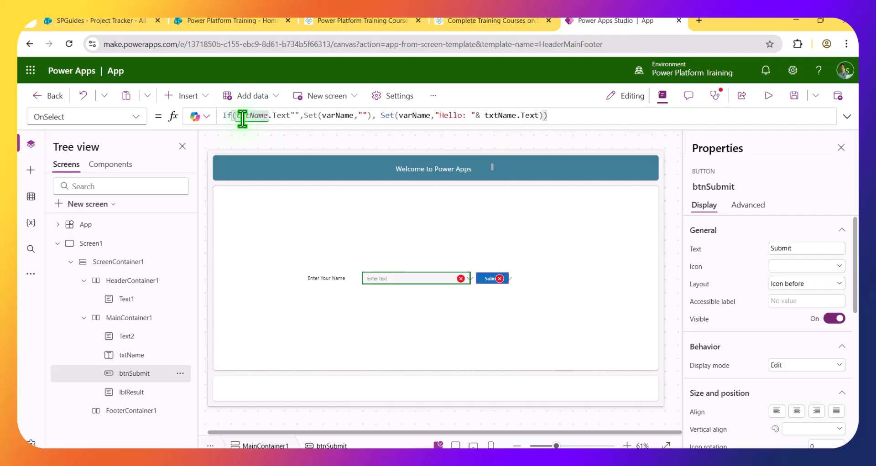
# Step: Insert the missing equals sign so the If condition reads txtName.Text="", followed by a comma
pyautogui.click(295, 116)
pyautogui.write('=')
pyautogui.click(307, 115)
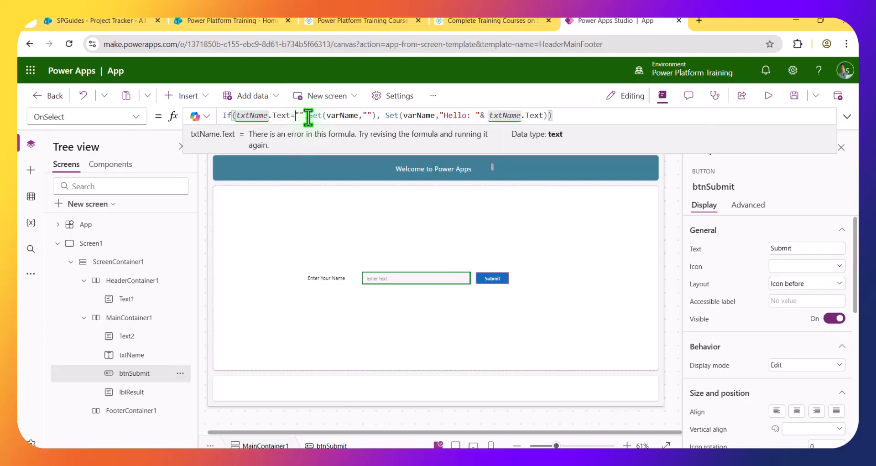
pyautogui.write(',')
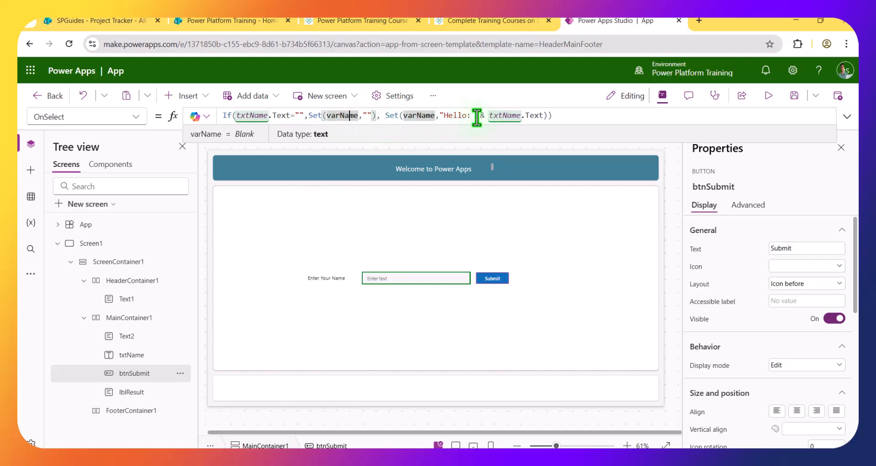
# Step: Preview the app, submit a name and then an emptied input to test the condition, and return to the editor
pyautogui.click(769, 97)
pyautogui.click(403, 285)
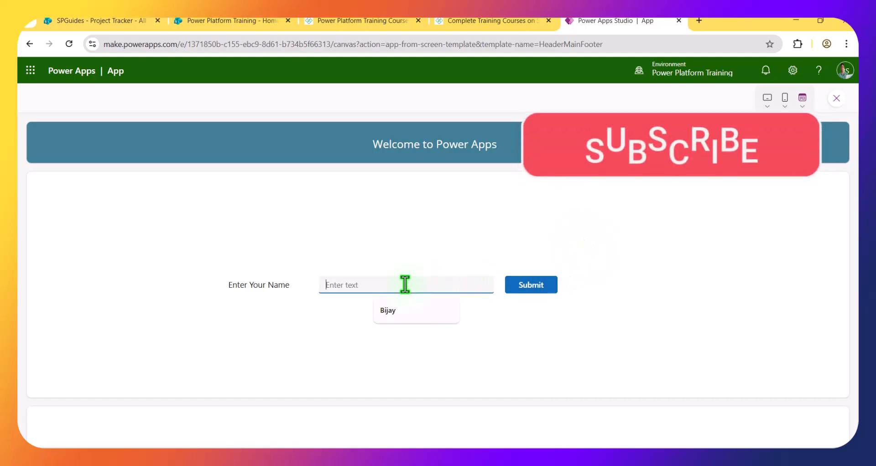
pyautogui.click(404, 311)
pyautogui.click(508, 292)
pyautogui.moveTo(386, 286); pyautogui.dragTo(289, 284)
pyautogui.press('BackSpace')
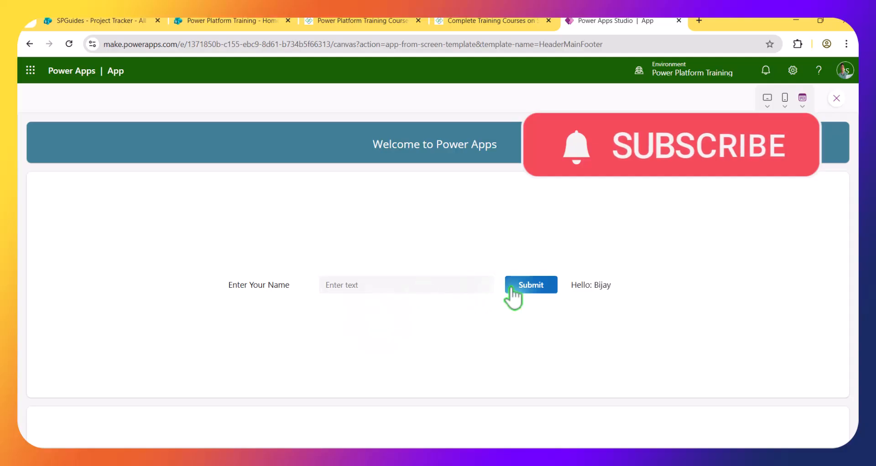
pyautogui.click(527, 288)
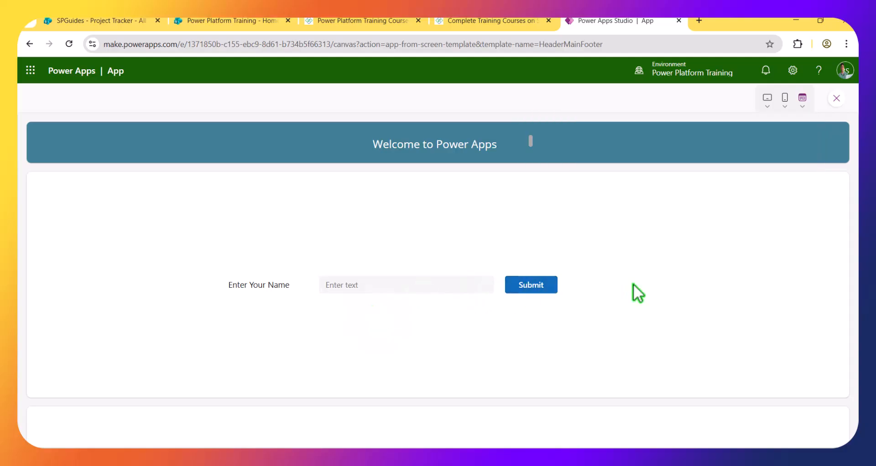
pyautogui.click(836, 98)
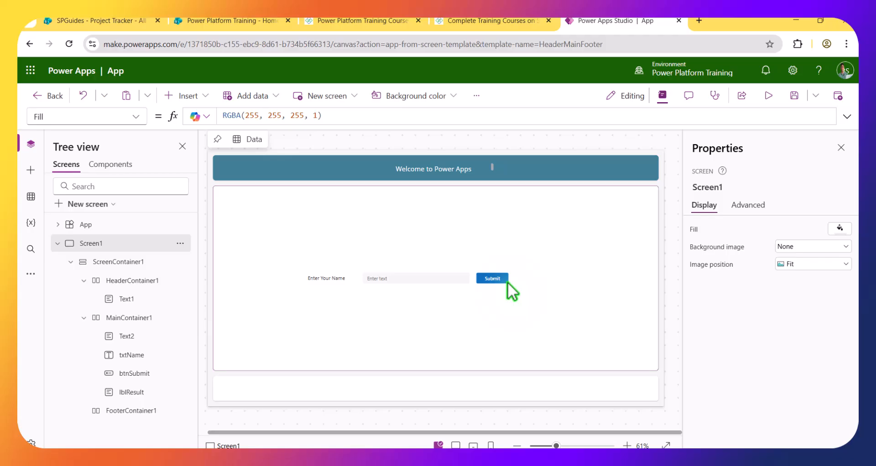
# Step: Save the app under the name Hello World App
pyautogui.click(795, 100)
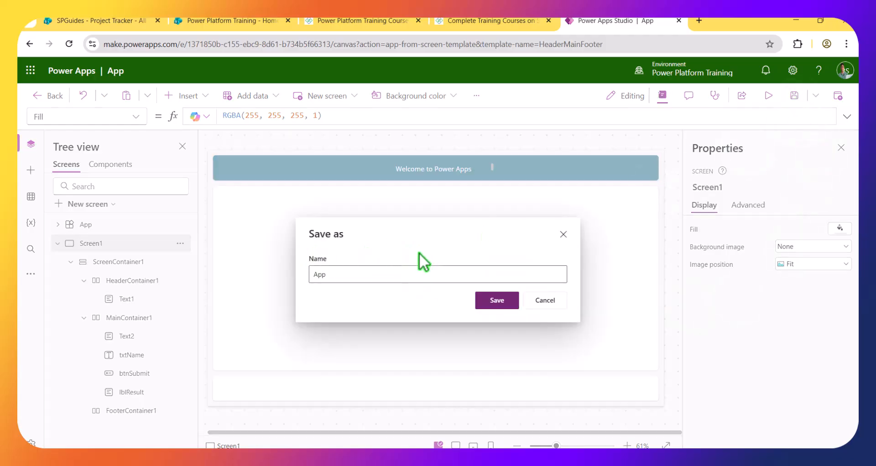
pyautogui.moveTo(329, 265); pyautogui.dragTo(307, 261)
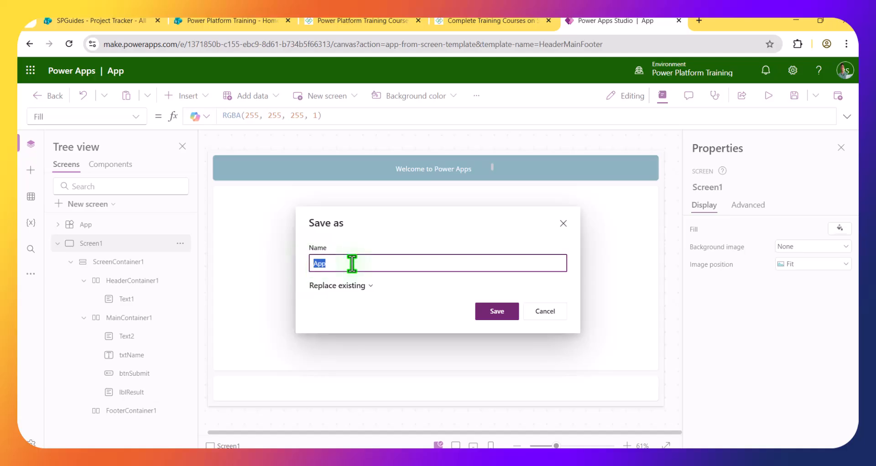
pyautogui.write('Hello Wordl')
pyautogui.press('BackSpace')
pyautogui.press('BackSpace')
pyautogui.write('ld App')
pyautogui.click(482, 312)
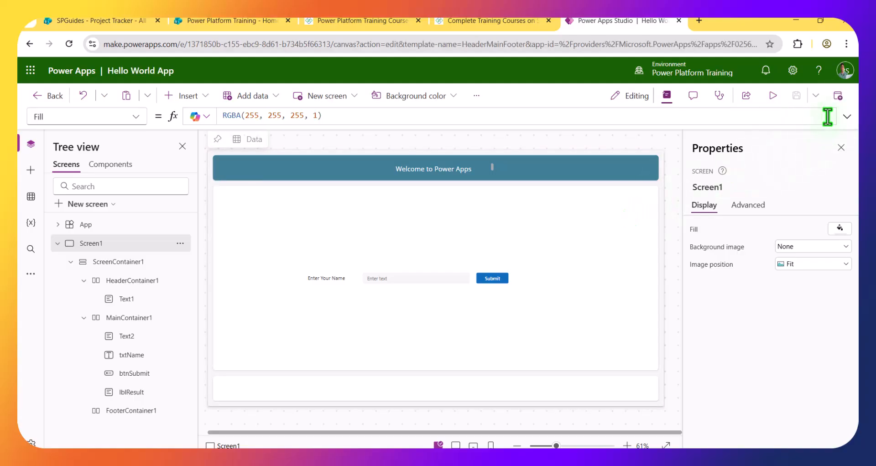
# Step: Open the app's details from the publish dialog and set its icon to Ratings star
pyautogui.click(838, 96)
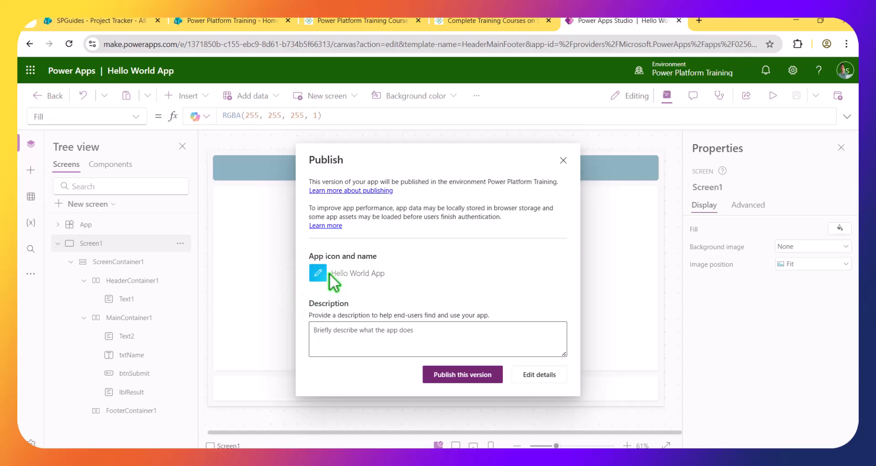
pyautogui.click(531, 378)
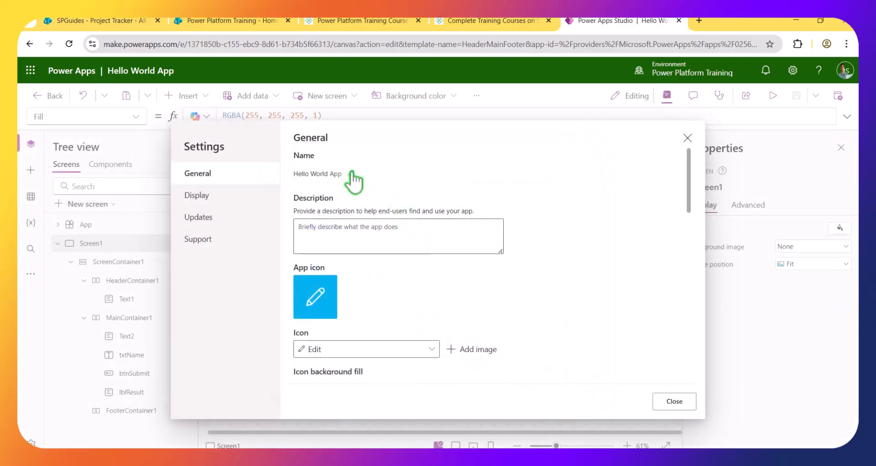
pyautogui.click(332, 231)
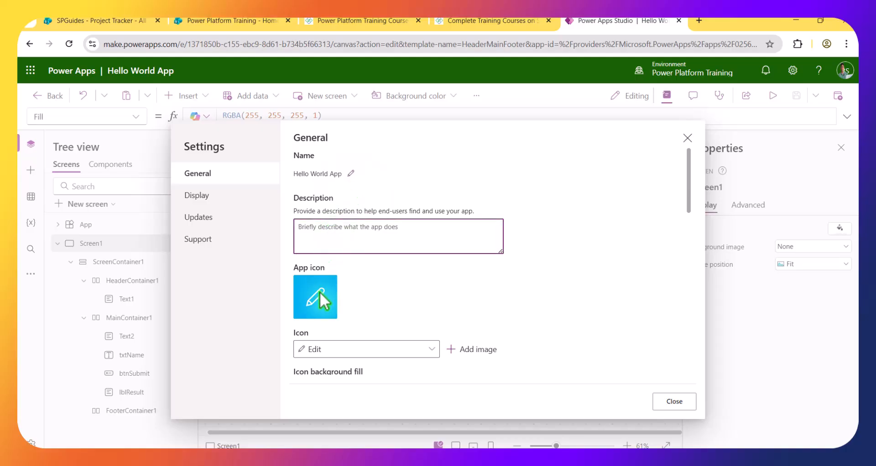
pyautogui.scroll(-3, 381, 337)
pyautogui.click(424, 240)
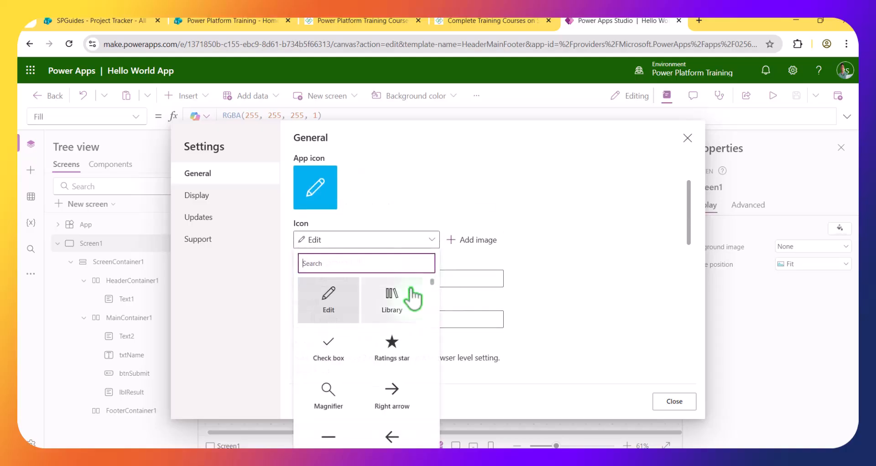
pyautogui.click(392, 348)
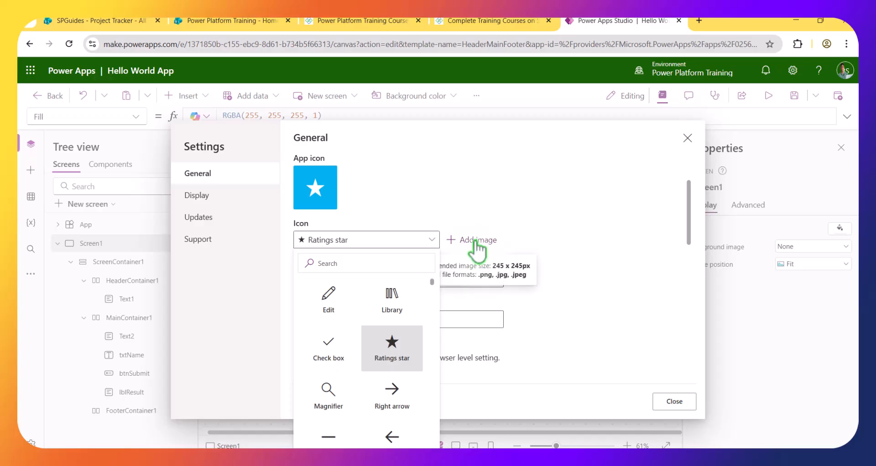
pyautogui.click(540, 260)
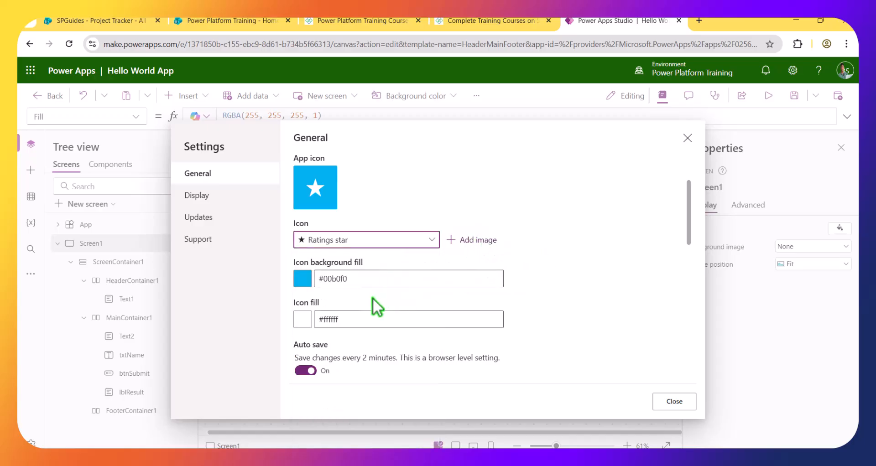
# Step: Set the app icon's background fill to the teal theme color #3e8095 and close the settings
pyautogui.click(302, 279)
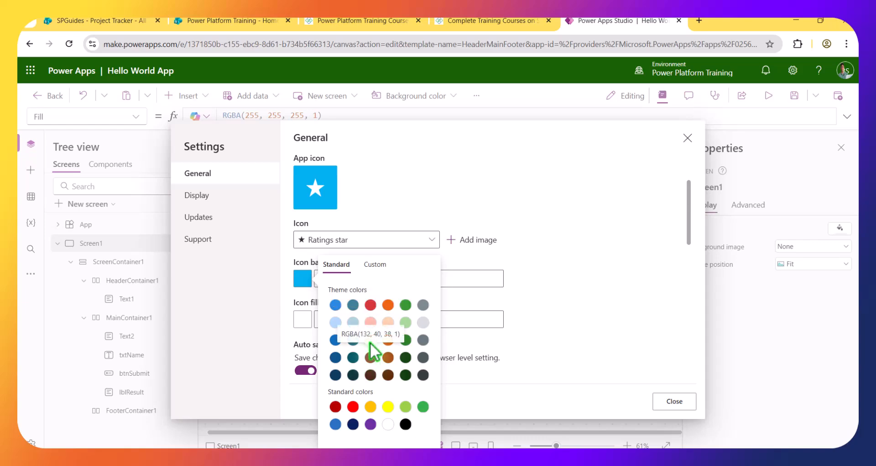
pyautogui.click(353, 305)
pyautogui.click(540, 312)
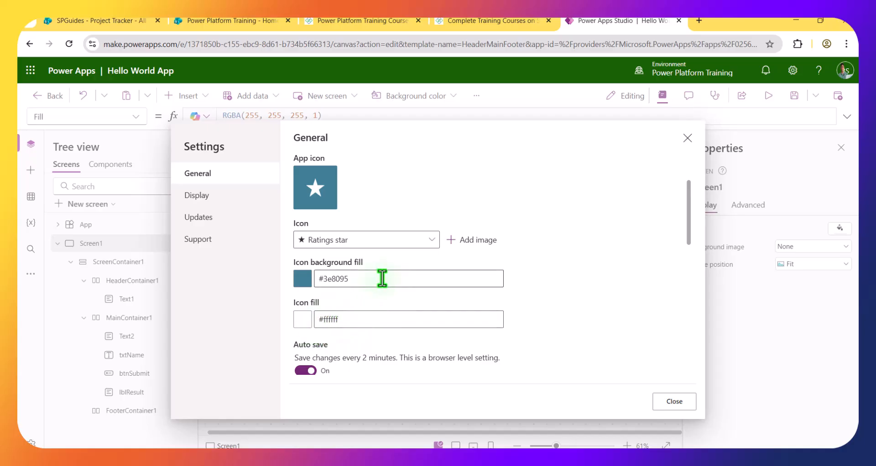
pyautogui.scroll(-4, 415, 320)
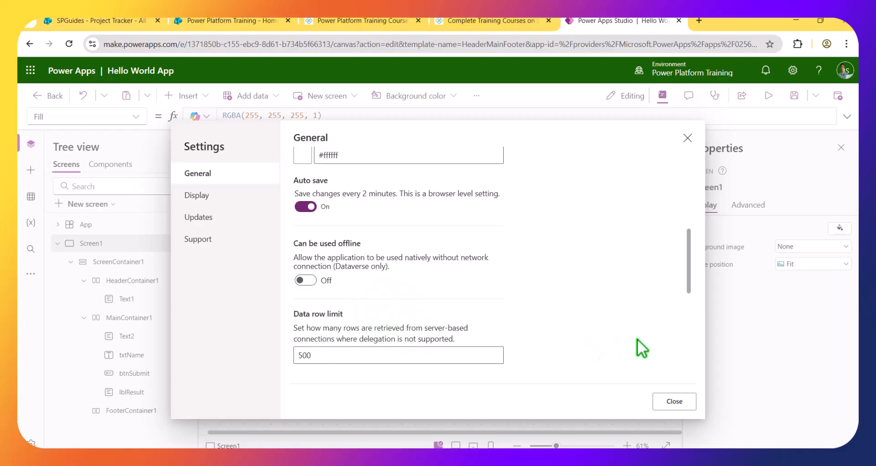
pyautogui.click(674, 401)
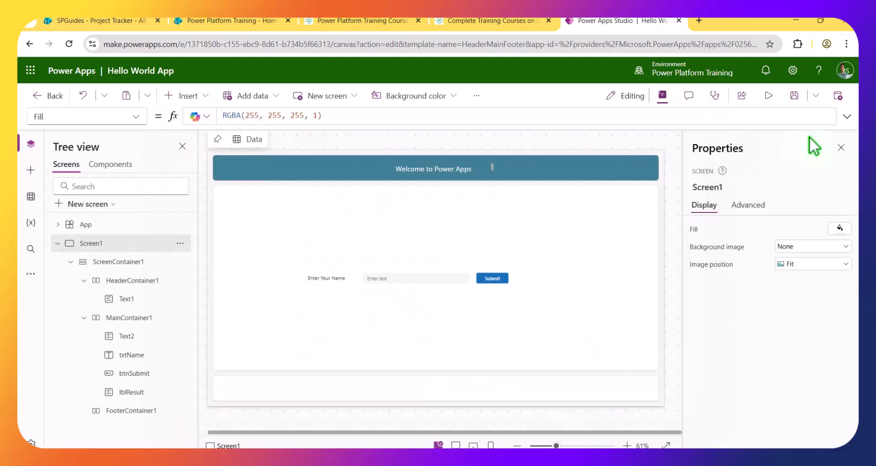
# Step: Save the icon changes and publish this version of the app
pyautogui.hotkey('ctrl', 's')
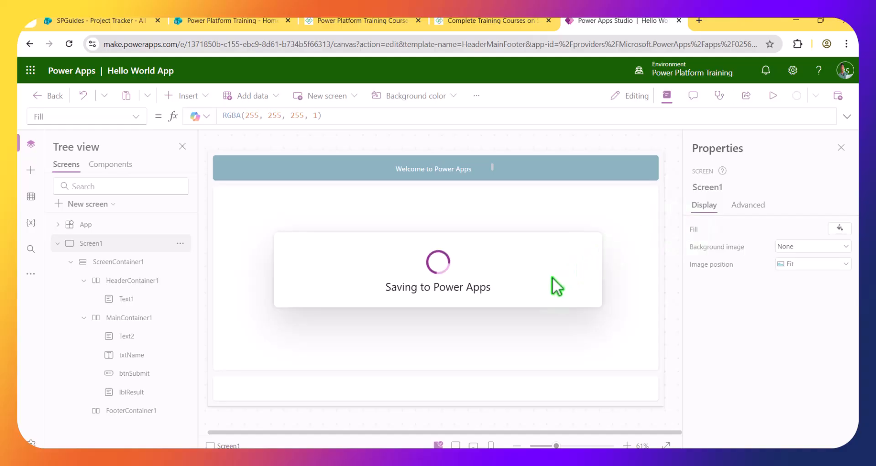
pyautogui.click(837, 97)
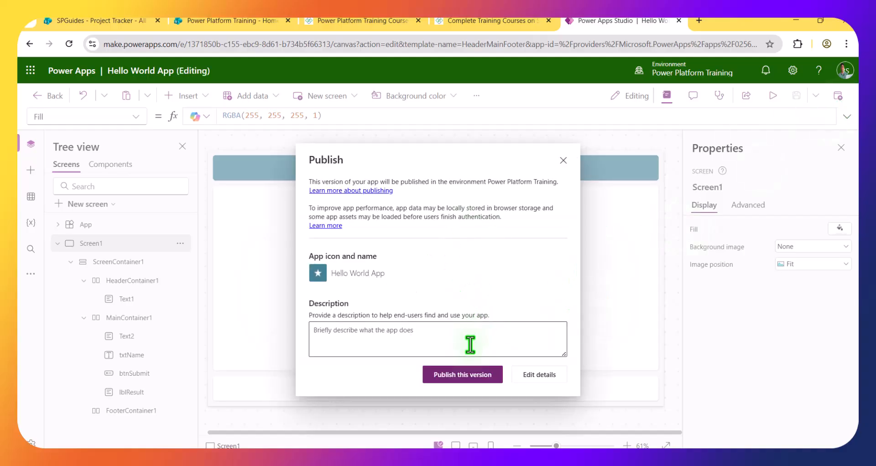
pyautogui.click(462, 377)
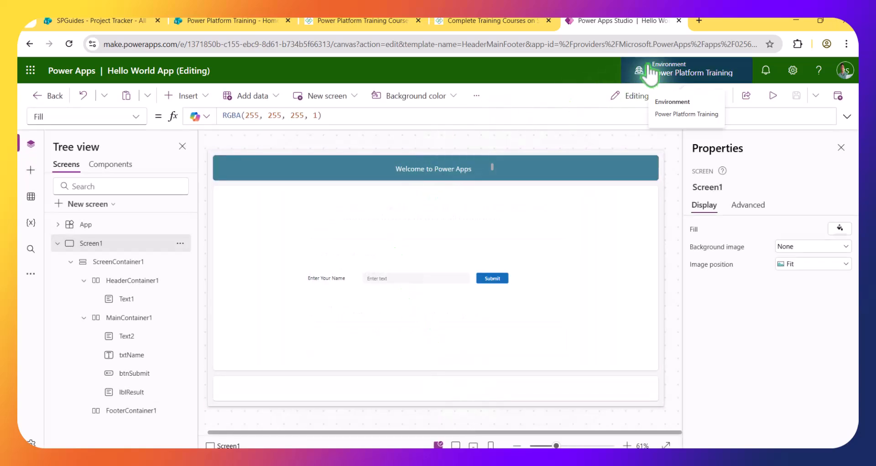
# Step: Open the Power Apps home page in a new browser tab to see the app list
pyautogui.click(698, 21)
pyautogui.write('ma')
pyautogui.press('Return')
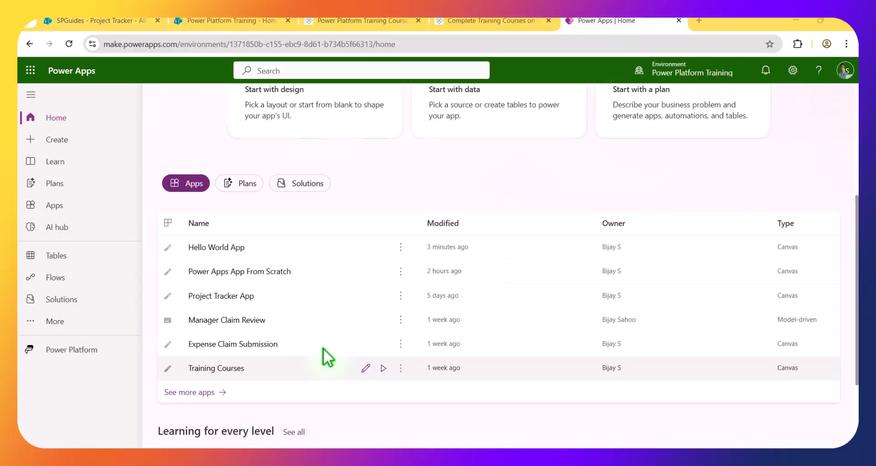
# Step: Open the details of Hello World App from the Apps list and copy its web link
pyautogui.scroll(2, 323, 347)
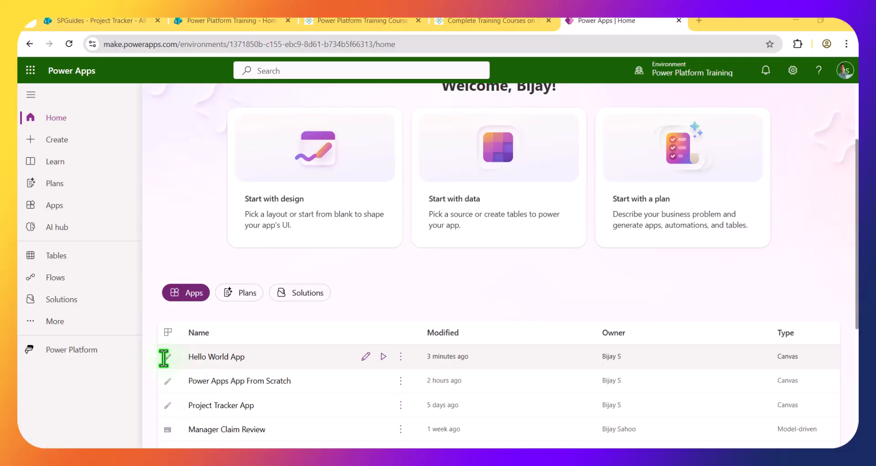
pyautogui.click(83, 206)
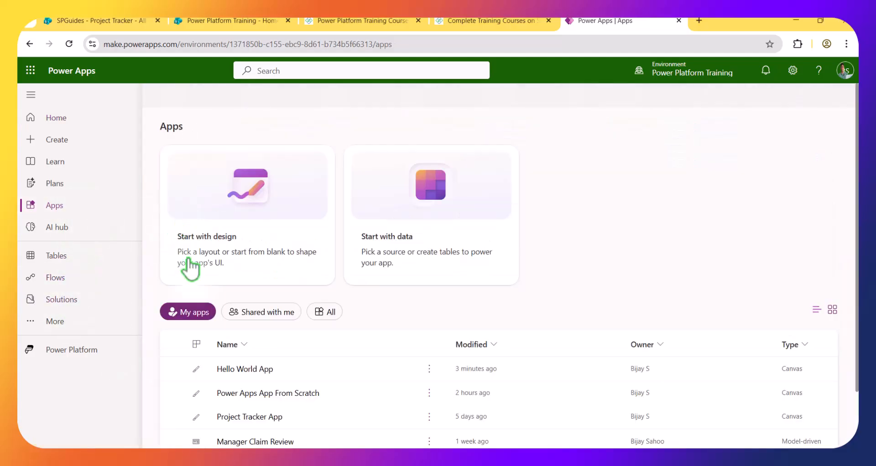
pyautogui.click(173, 368)
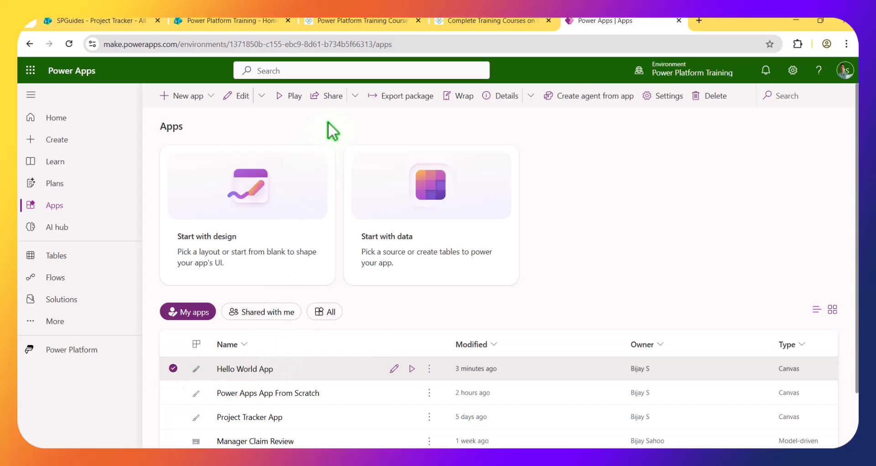
pyautogui.click(503, 98)
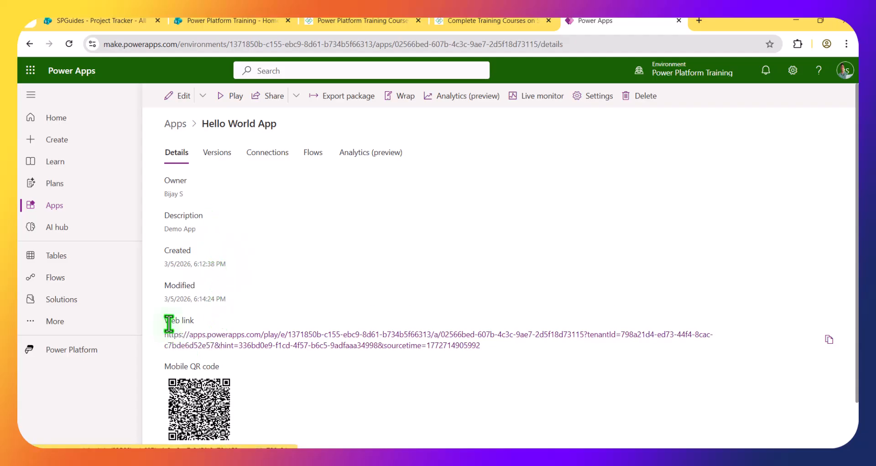
pyautogui.rightClick(273, 338)
pyautogui.click(325, 297)
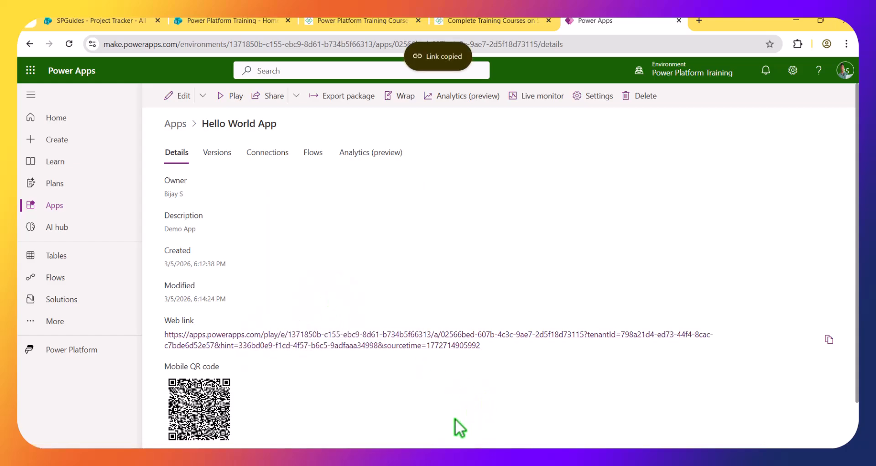
# Step: Switch to the incognito window, open a new tab, and check the signed-in account on the Power Apps home page
pyautogui.click(482, 423)
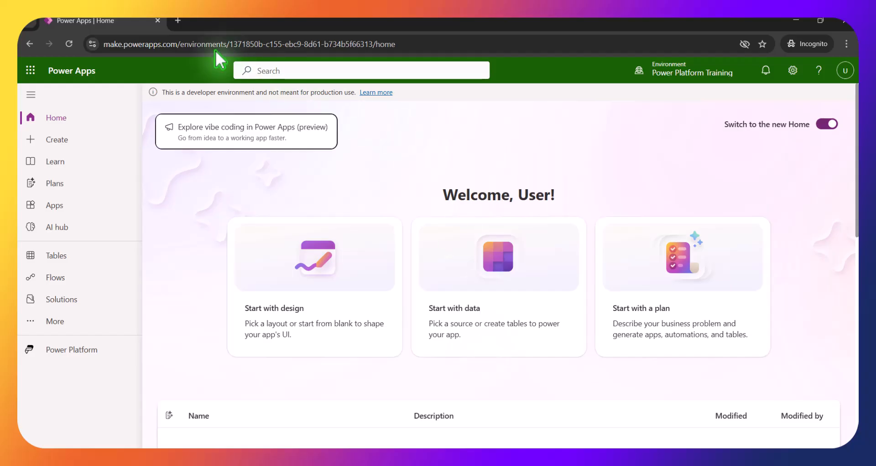
pyautogui.click(177, 21)
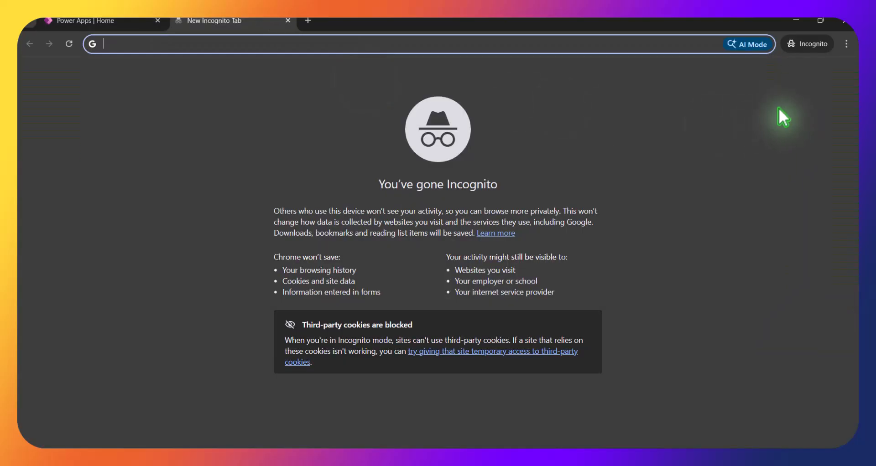
pyautogui.click(117, 21)
pyautogui.click(845, 71)
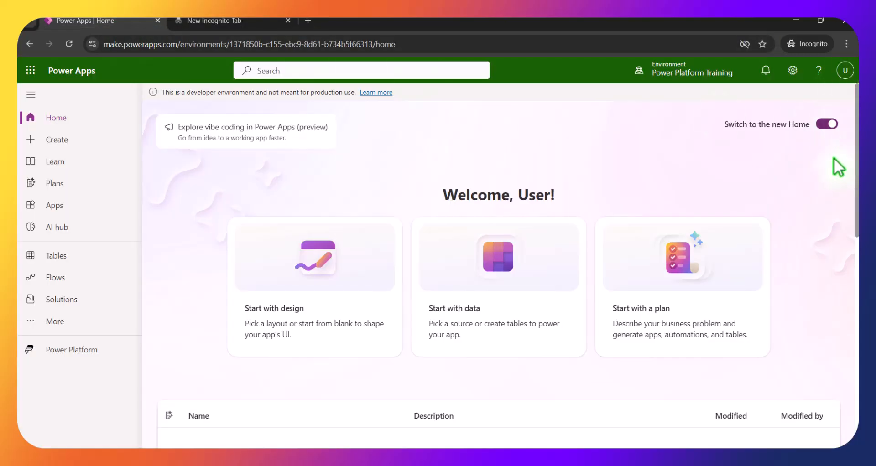
# Step: Load the copied app link in the new incognito tab to test the second account's access, and close that tab
pyautogui.click(231, 27)
pyautogui.click(232, 42)
pyautogui.hotkey('ctrl', 'v')
pyautogui.press('Return')
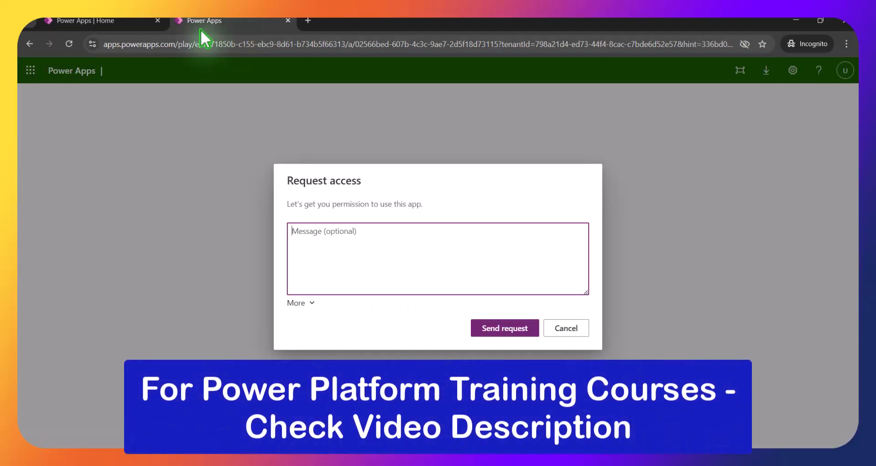
pyautogui.click(289, 20)
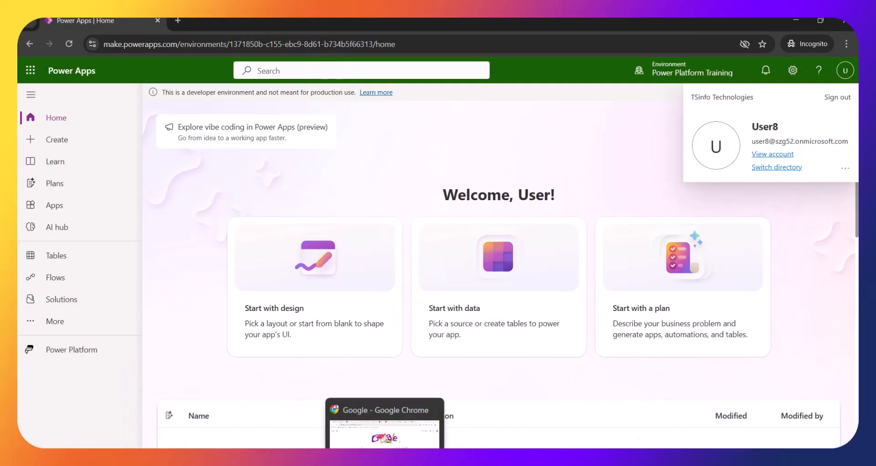
# Step: Return to the app owner's browser window and open the sharing dialog for Hello World App from the Apps list
pyautogui.moveTo(433, 460)
pyautogui.click(373, 413)
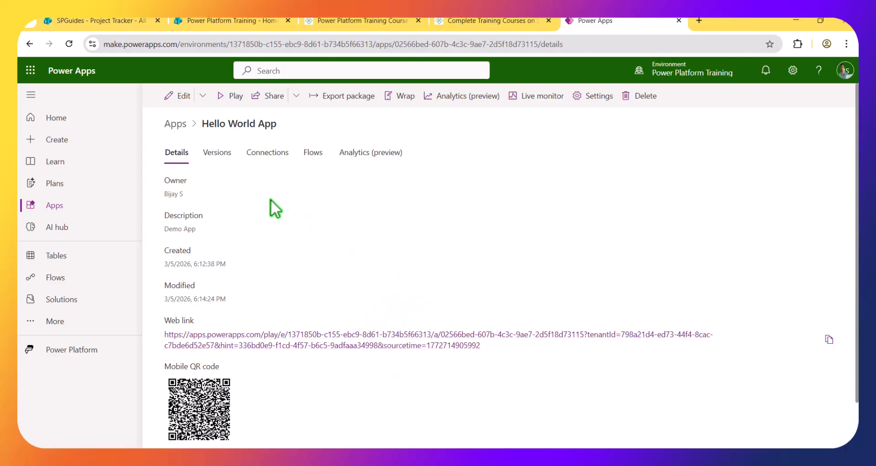
pyautogui.click(176, 124)
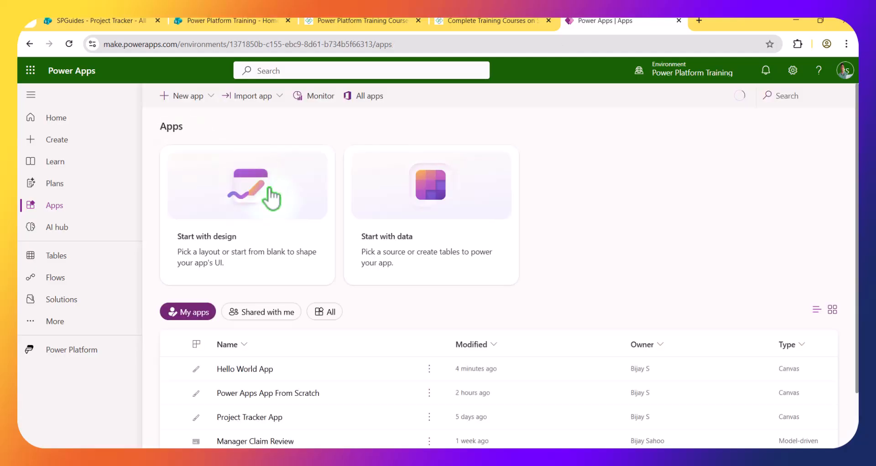
pyautogui.click(173, 368)
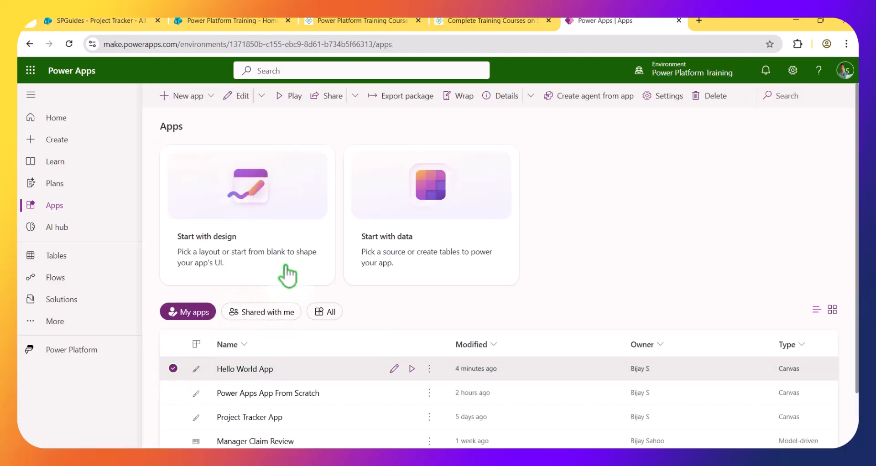
pyautogui.click(343, 97)
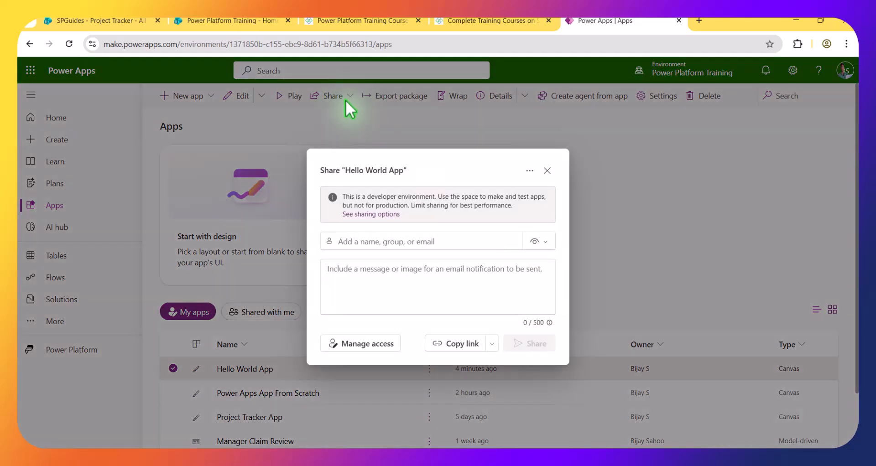
# Step: Add User8 with the Co-owner role and share Hello World App with that account
pyautogui.click(354, 241)
pyautogui.write('user8')
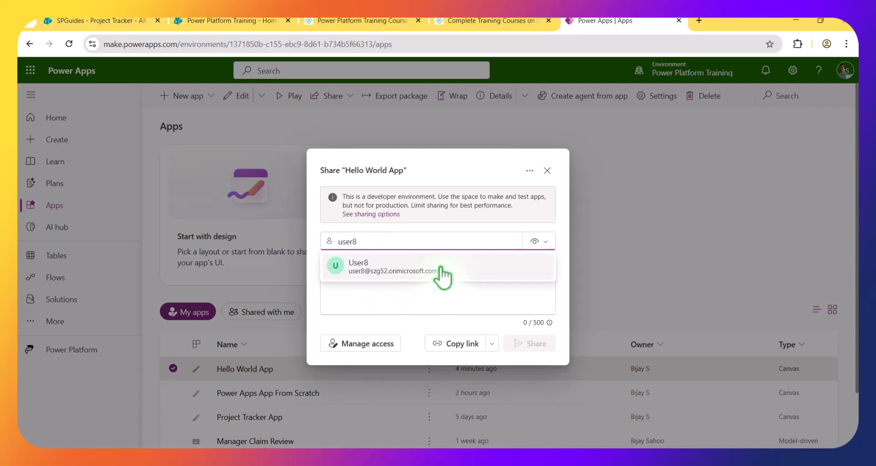
pyautogui.click(447, 269)
pyautogui.click(547, 242)
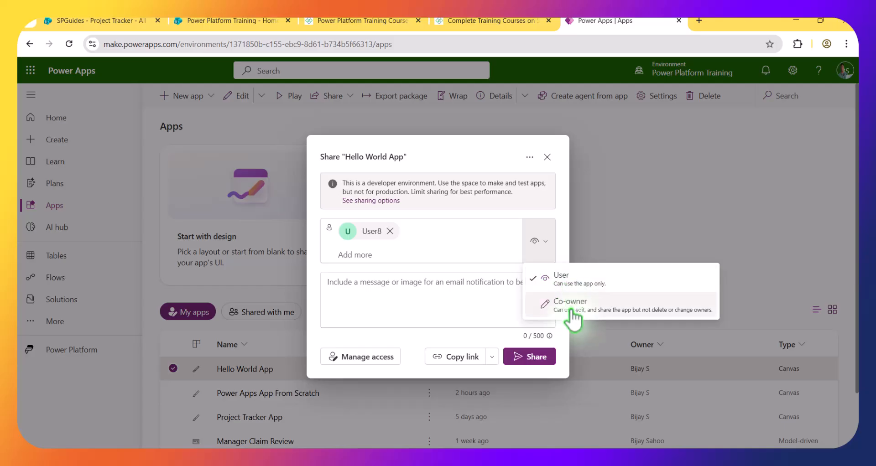
pyautogui.click(571, 306)
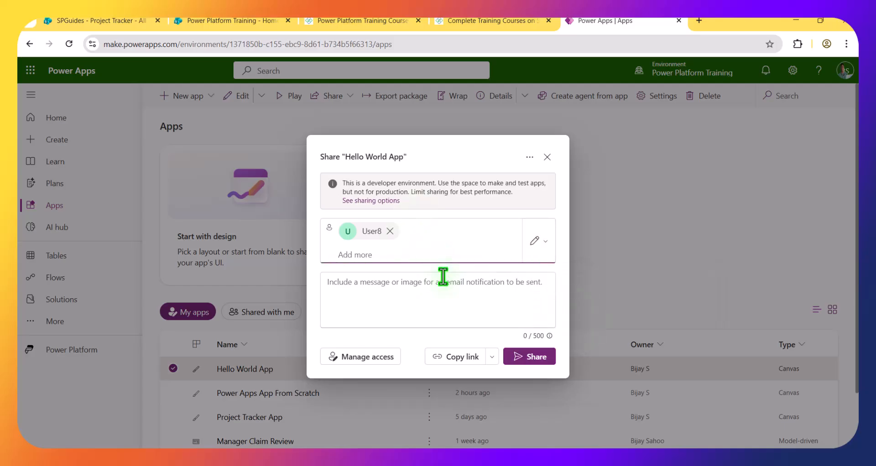
pyautogui.click(527, 364)
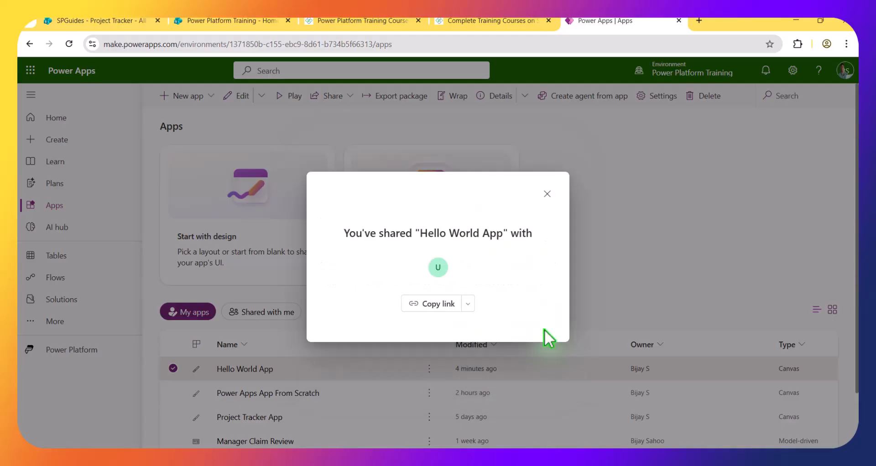
# Step: Copy the shared app's link and open it in a new tab of the incognito window
pyautogui.click(435, 305)
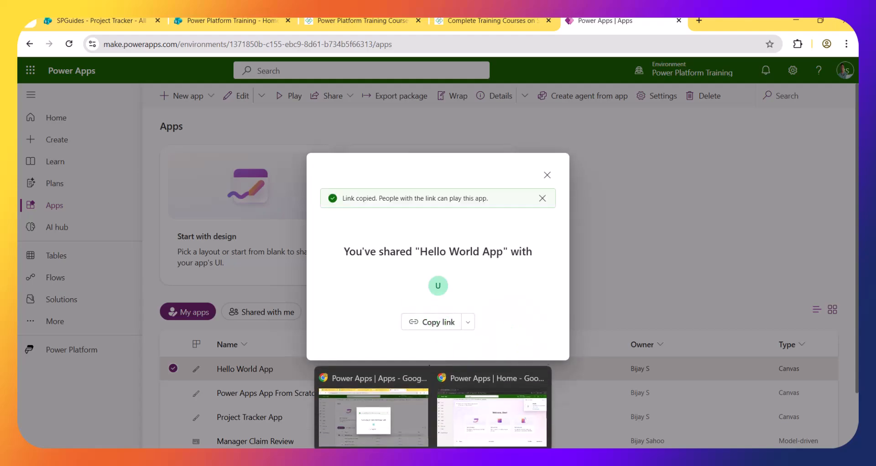
pyautogui.click(483, 417)
pyautogui.click(178, 21)
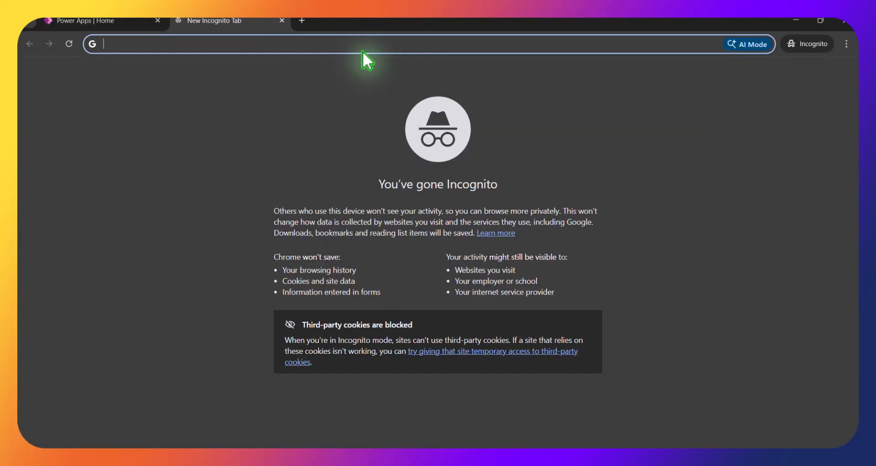
pyautogui.hotkey('ctrl', 'v')
pyautogui.press('Return')
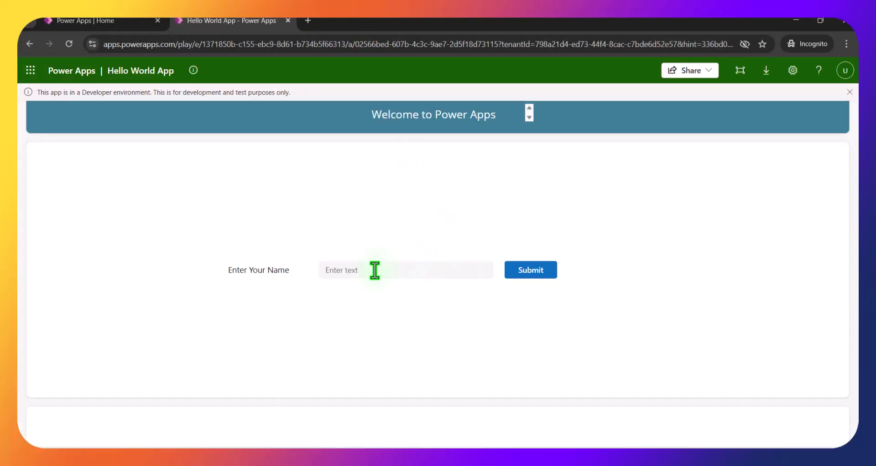
# Step: Test the running app by entering User8 as the name and submitting it
pyautogui.click(375, 270)
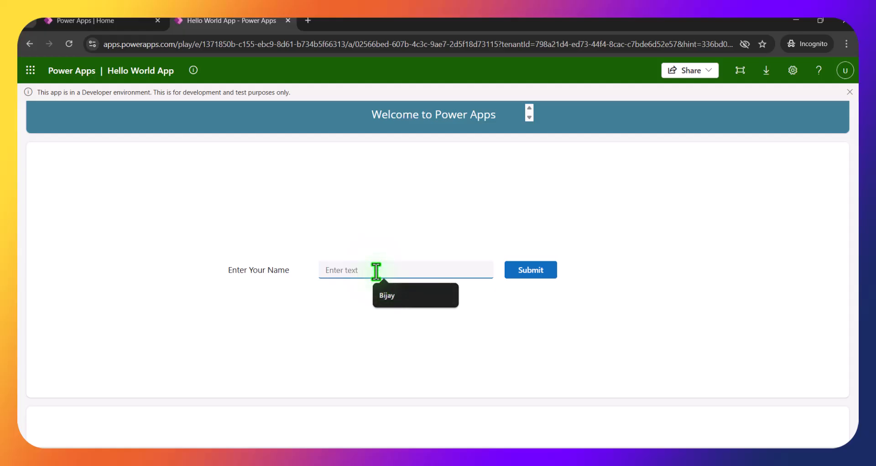
pyautogui.write('User8')
pyautogui.click(533, 271)
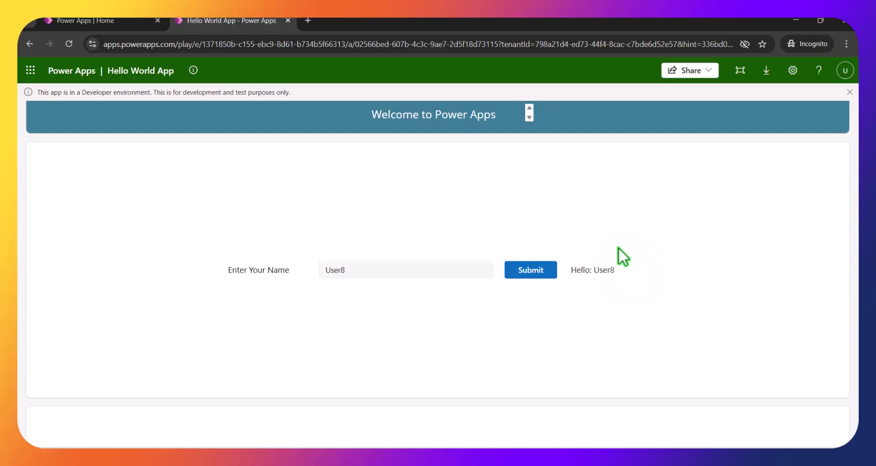
# Step: Reload Power Apps in the other incognito tab and view the apps shared with this account
pyautogui.click(100, 20)
pyautogui.click(71, 45)
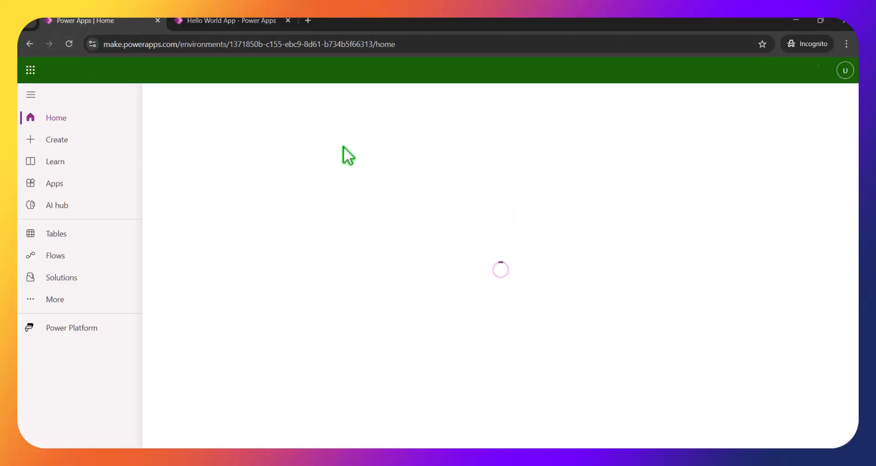
pyautogui.click(58, 204)
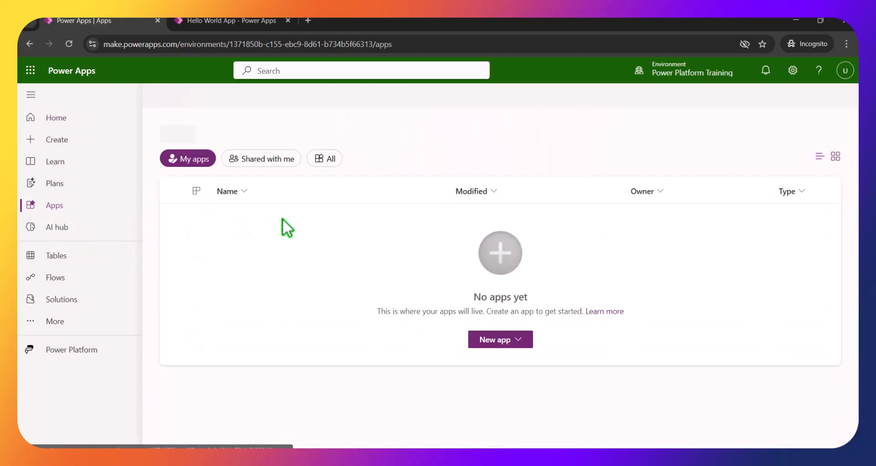
pyautogui.scroll(-2, 279, 306)
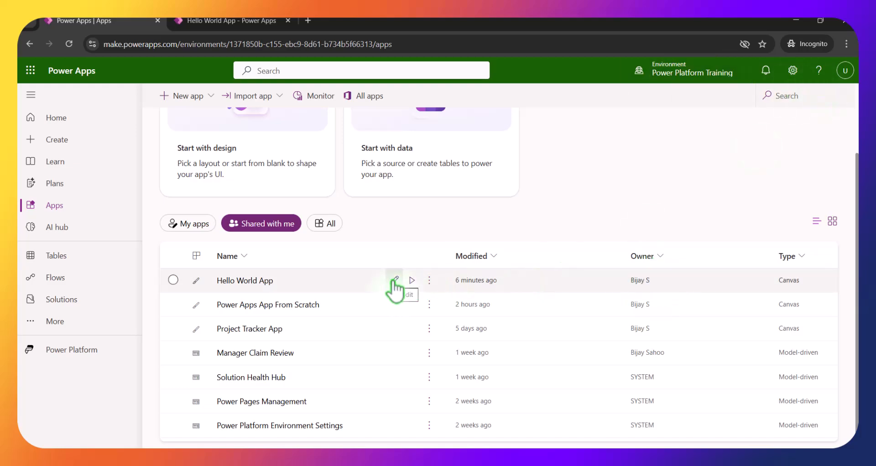
pyautogui.moveTo(694, 74)
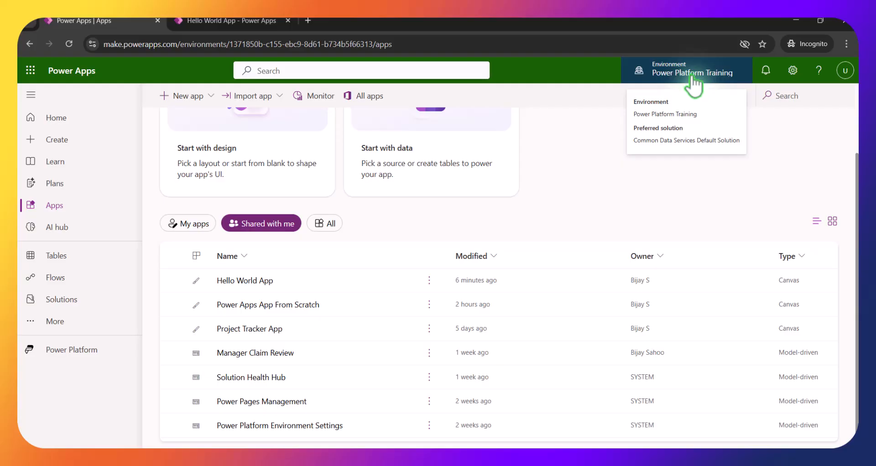